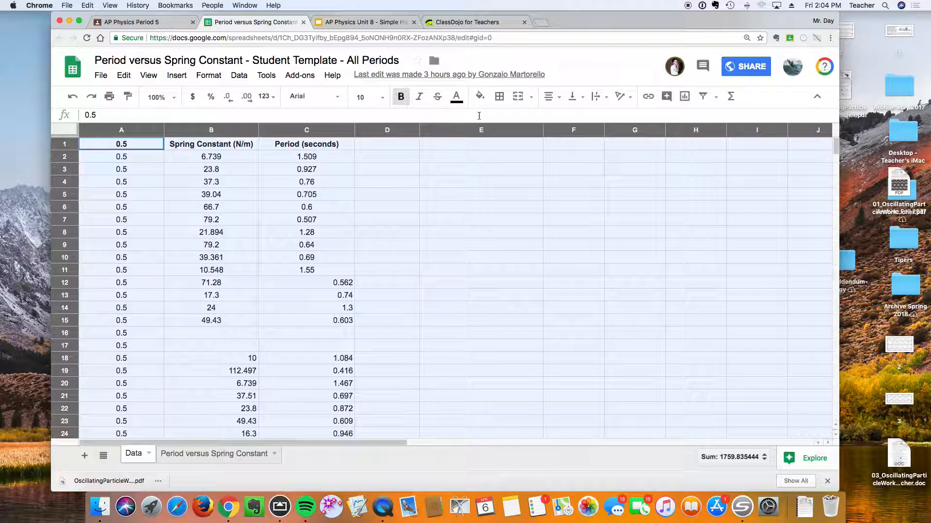
click(551, 97)
click(563, 116)
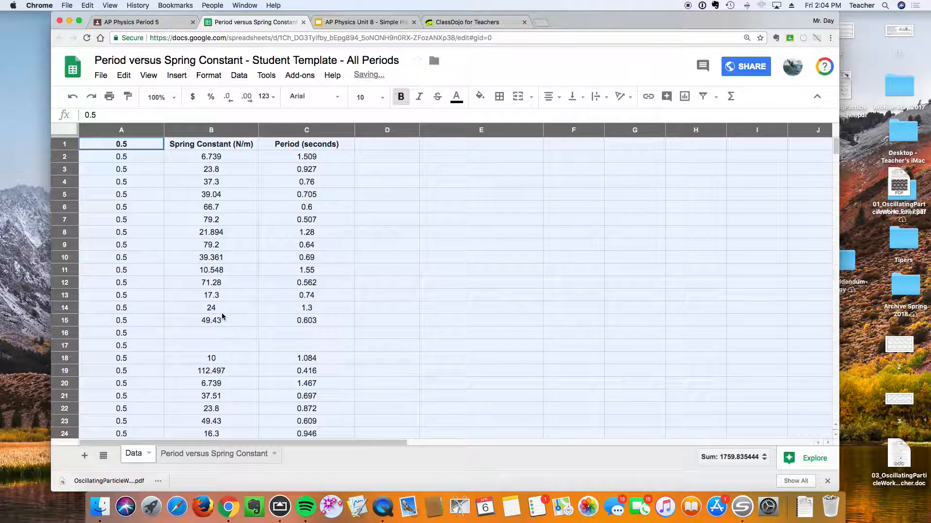
Delete the empty rows 16 and 17 from the data.
click(214, 328)
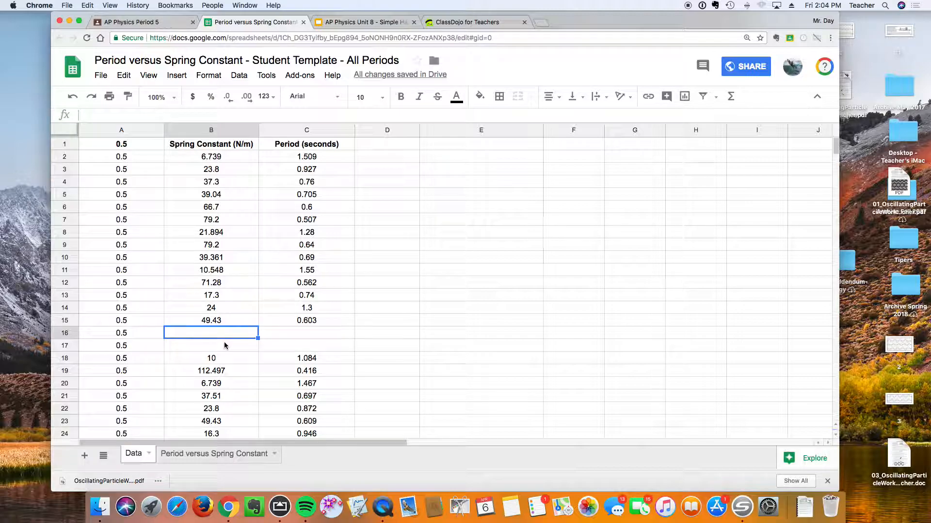
drag(224, 342, 221, 330)
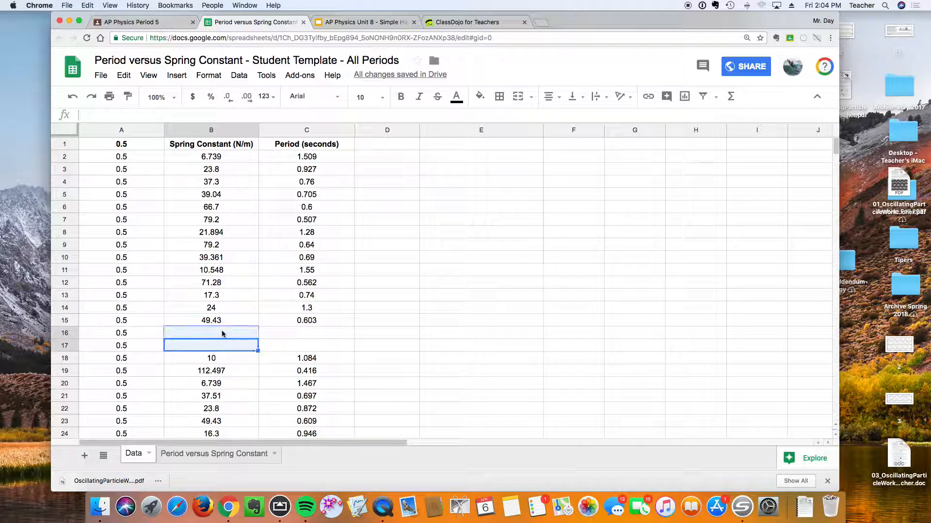
click(124, 76)
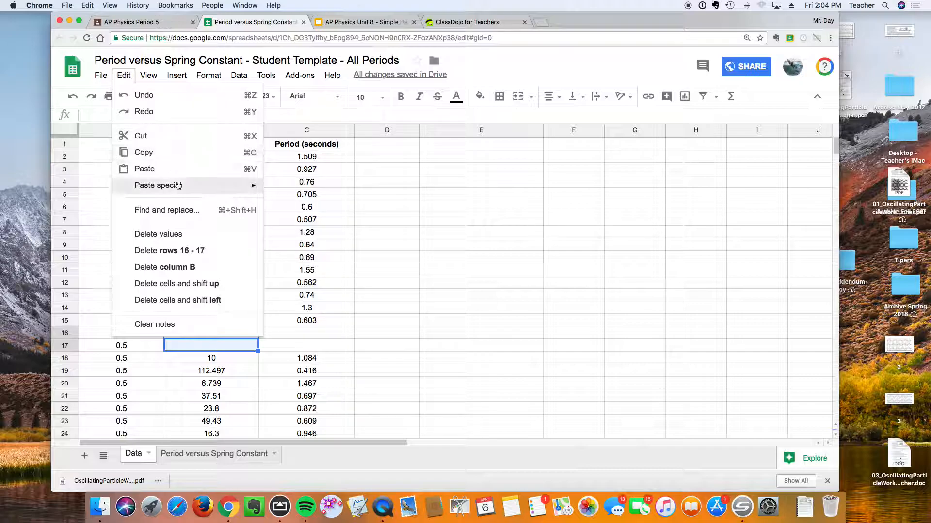
click(189, 249)
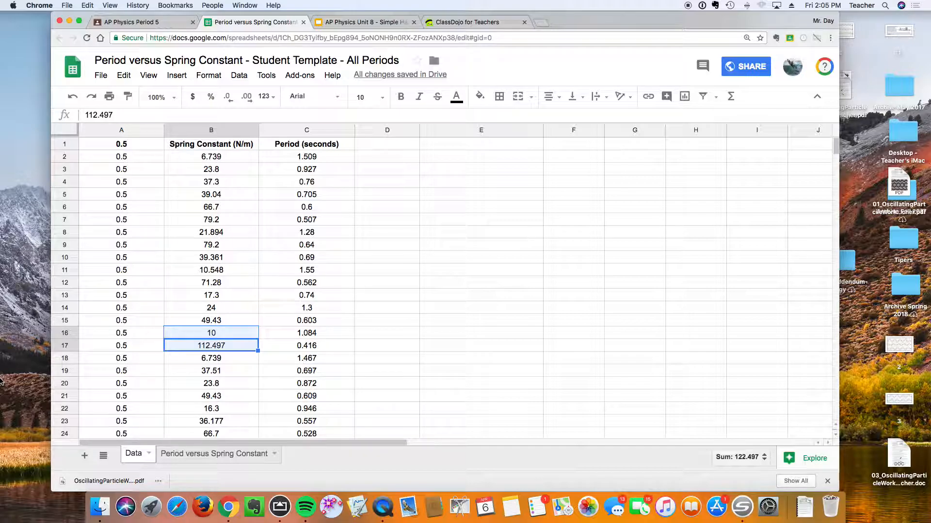
Rename the column A header to Mass (kg).
click(127, 146)
text(Mass ()
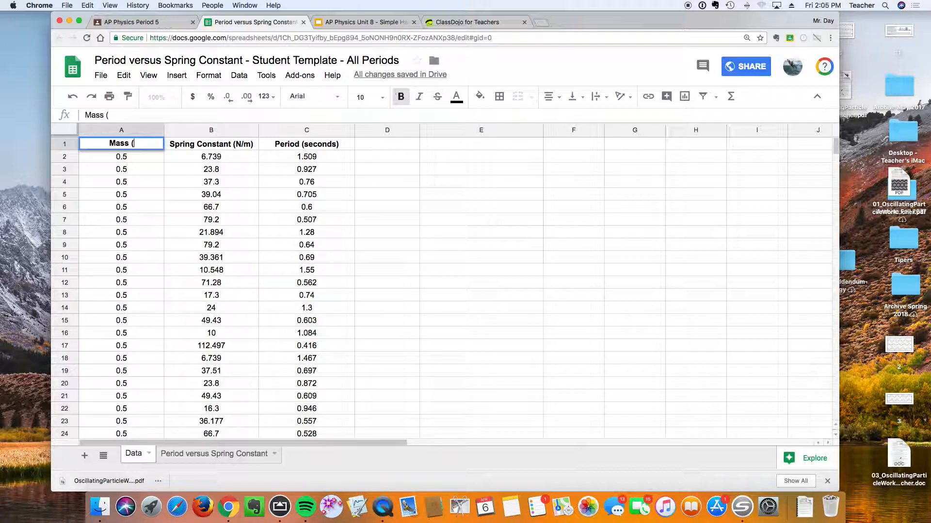
text(kg))
On the chart sheet, set the chart's horizontal axis minimum to 0.
click(214, 452)
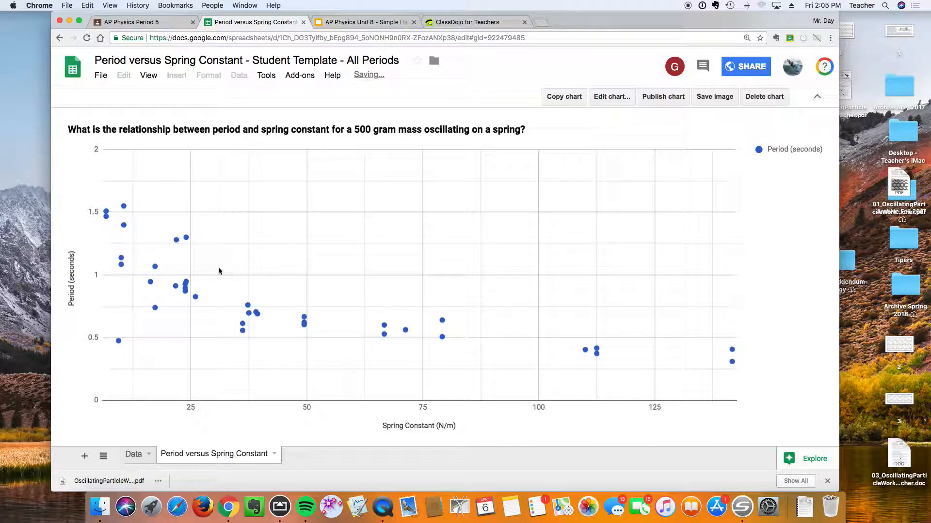
click(96, 402)
double_click(94, 400)
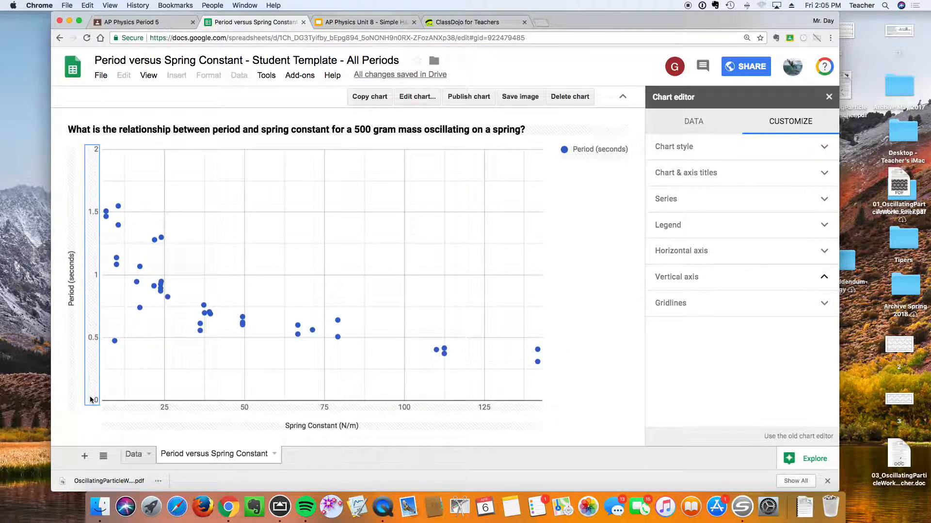
click(772, 256)
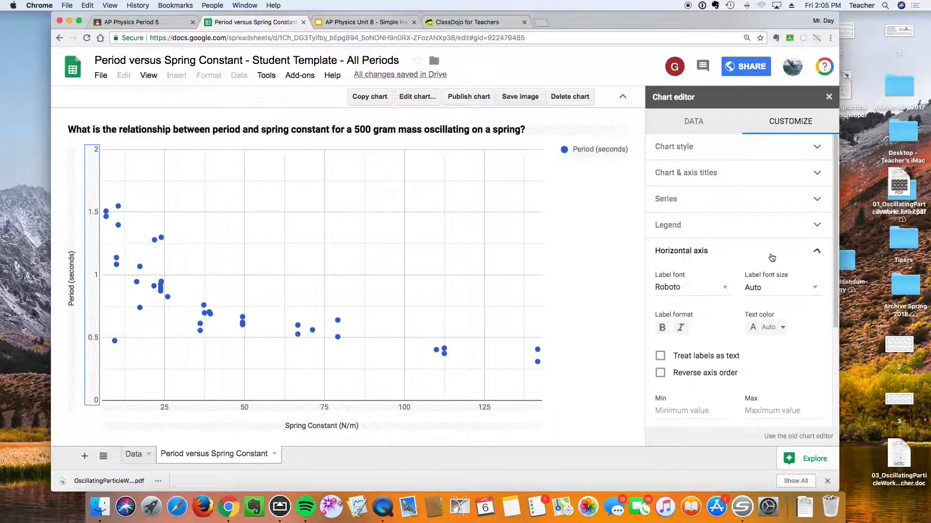
scroll(707, 370, down, 1)
click(691, 391)
text(0)
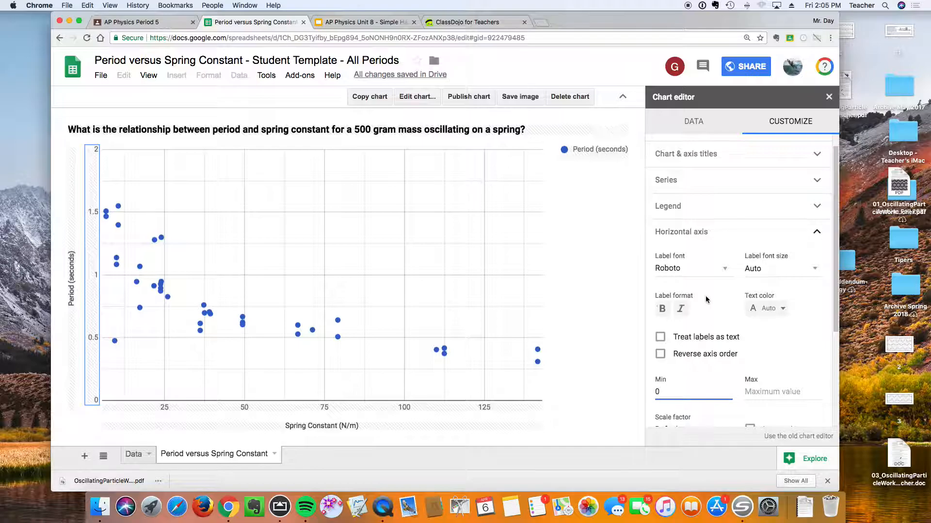
scroll(722, 252, down, 4)
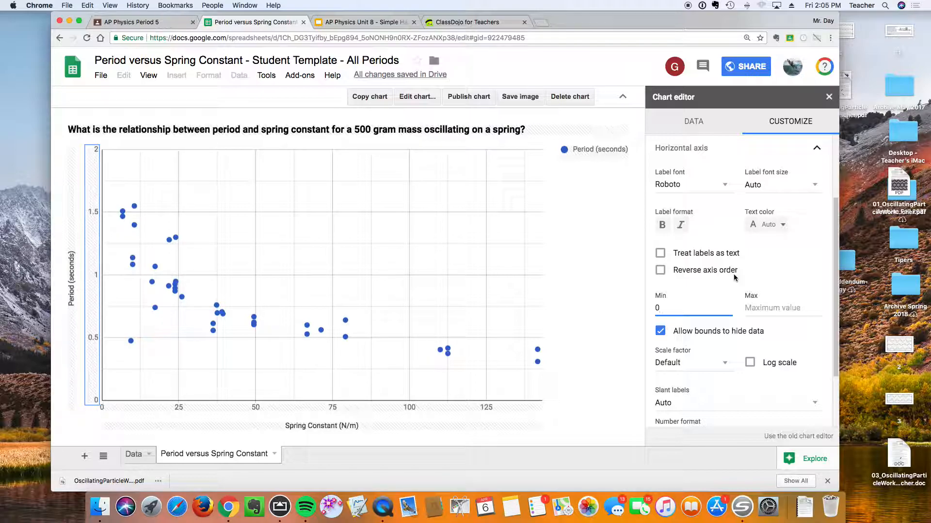
Inspect the chart's data settings and scroll through all rows of the Data sheet.
click(705, 125)
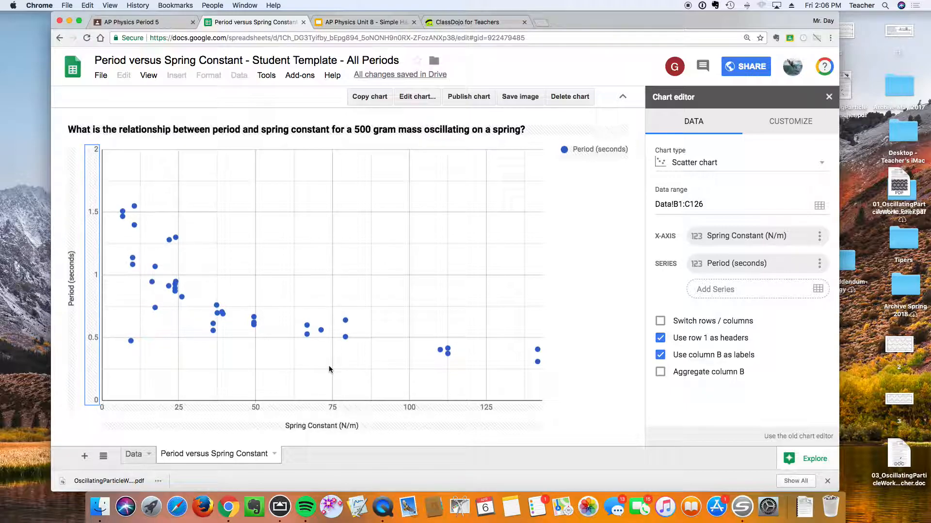
mouse_move(135, 346)
click(130, 456)
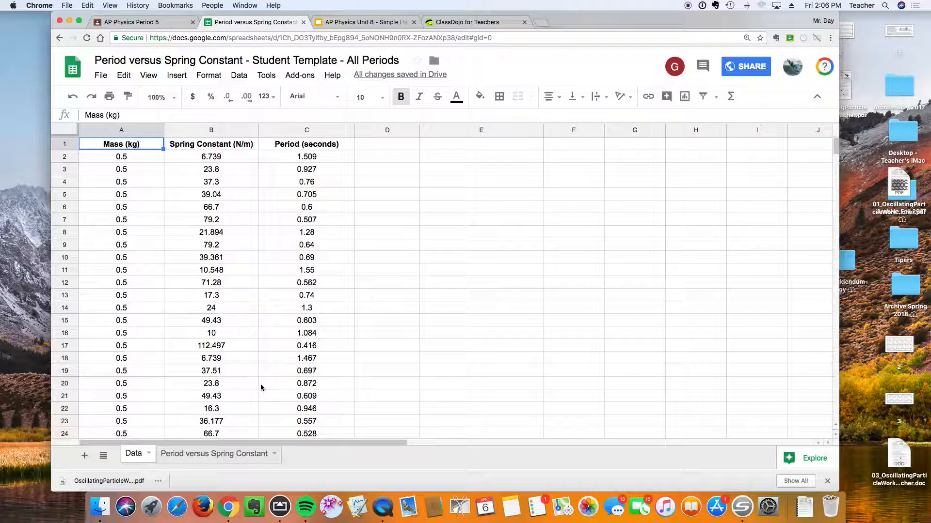
scroll(261, 385, down, 3)
scroll(261, 388, down, 4)
scroll(261, 388, up, 7)
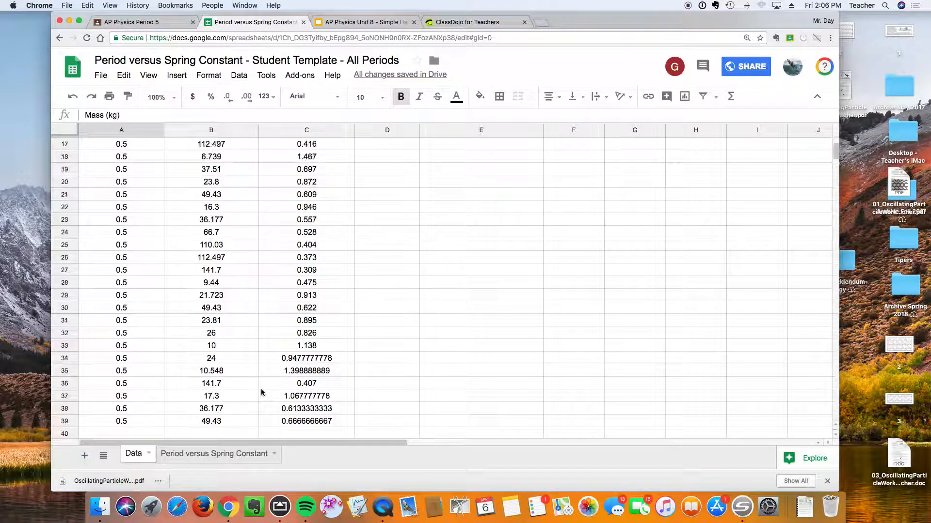
scroll(257, 334, down, 7)
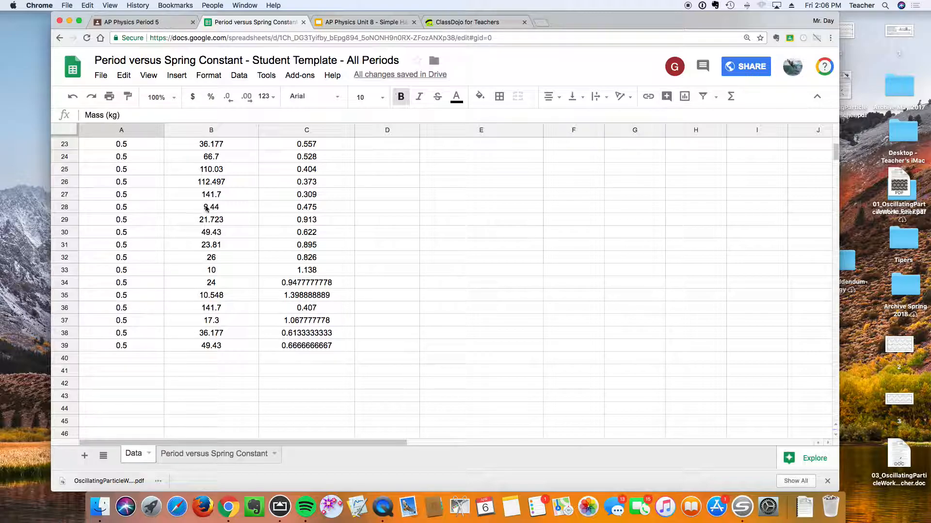
scroll(204, 213, up, 2)
scroll(204, 213, up, 5)
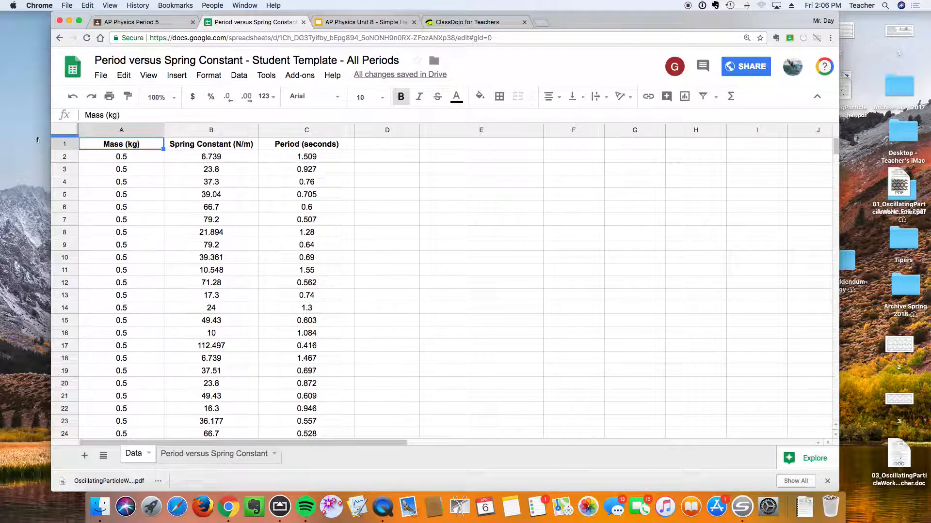
Select the whole sheet and format all numbers to show two decimal places.
click(72, 128)
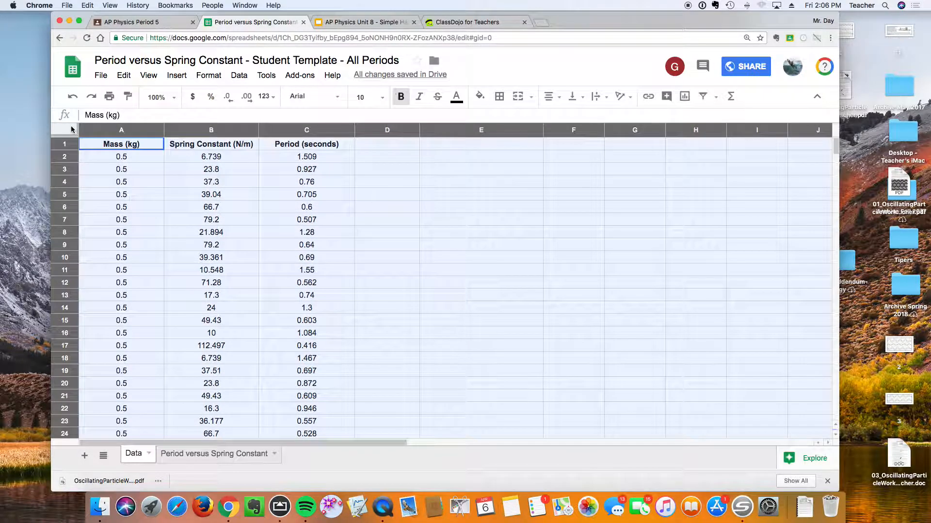
click(228, 97)
click(247, 97)
click(247, 97)
click(247, 98)
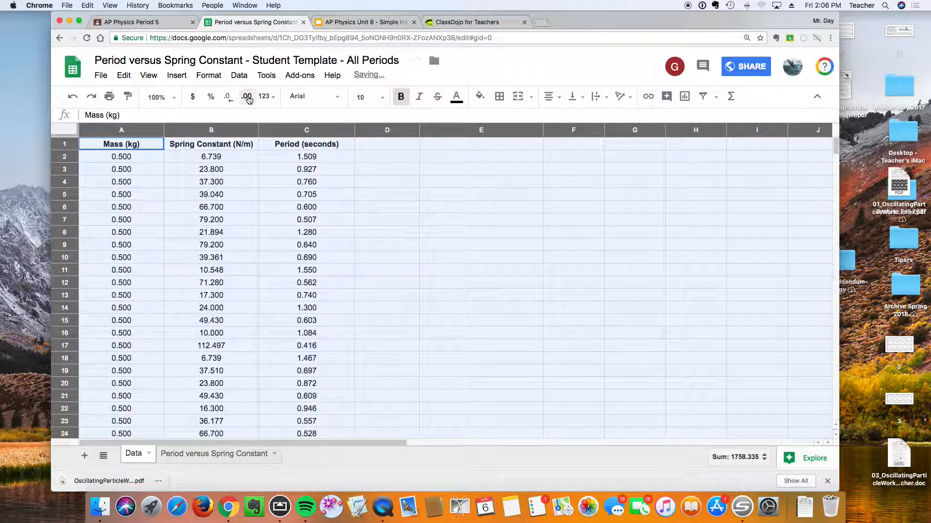
click(229, 98)
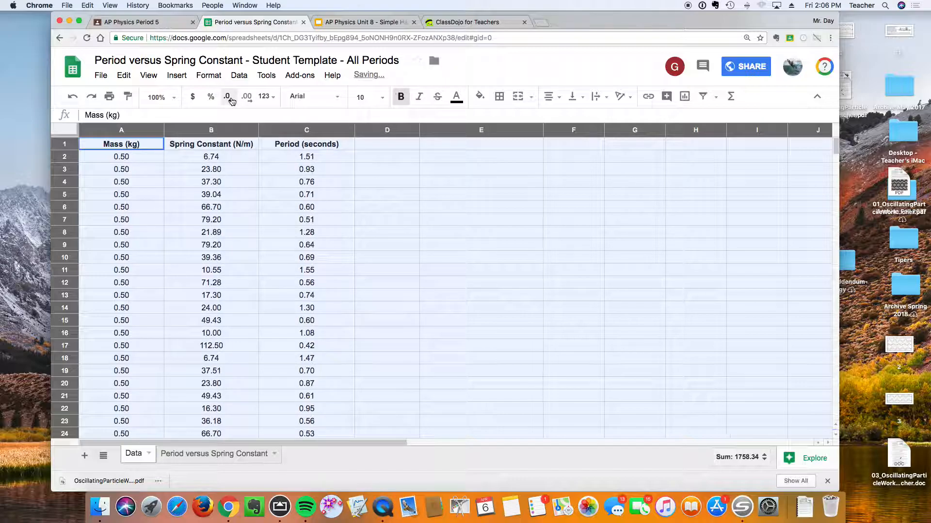
click(230, 98)
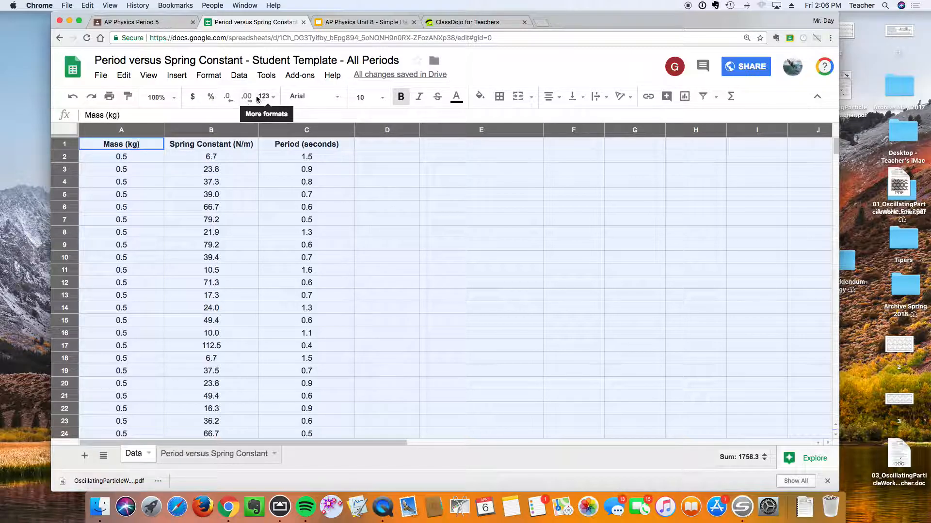
click(247, 97)
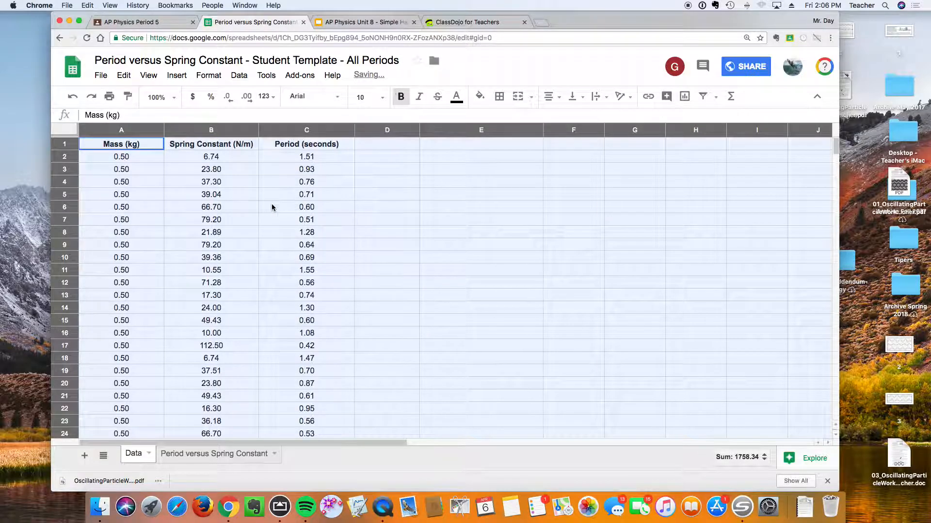
scroll(364, 217, down, 3)
scroll(364, 218, up, 3)
click(365, 220)
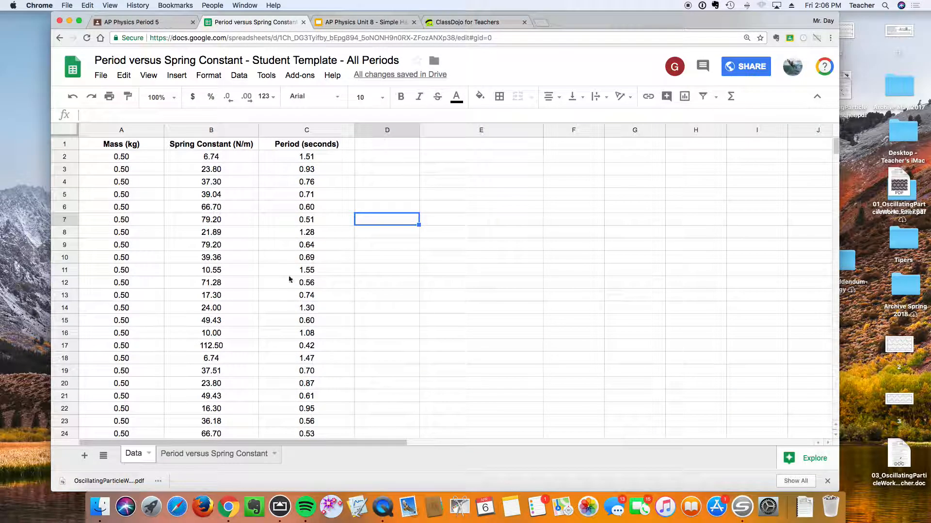
Check the chart's reformatted axis labels, switching between the chart and Data sheets.
click(241, 453)
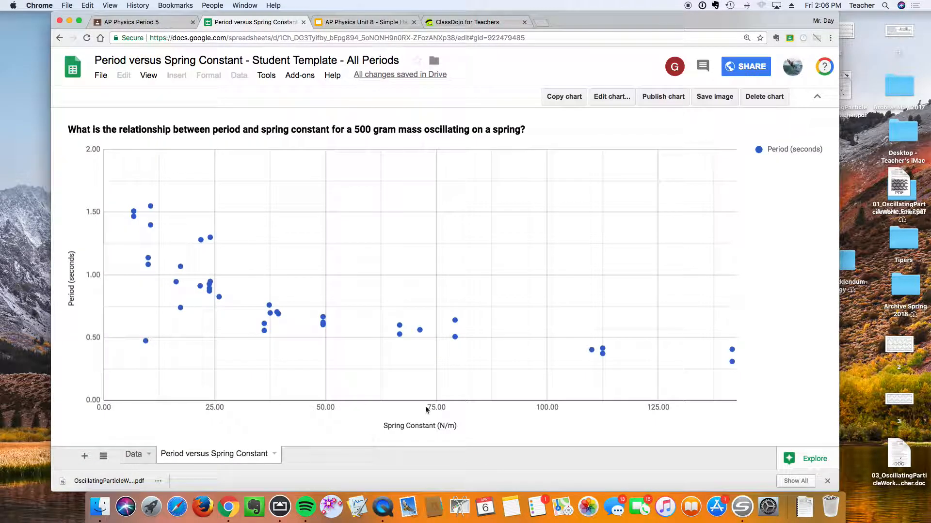
click(130, 455)
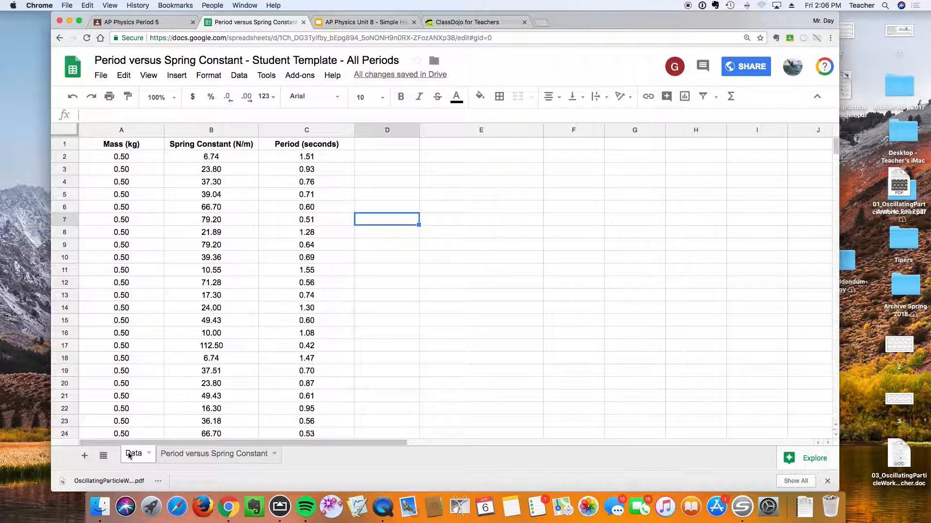
click(229, 456)
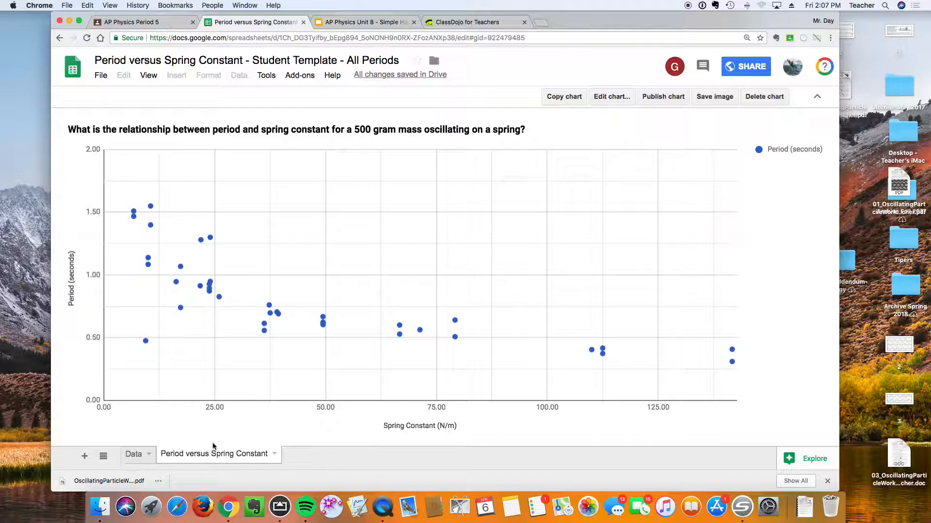
click(137, 455)
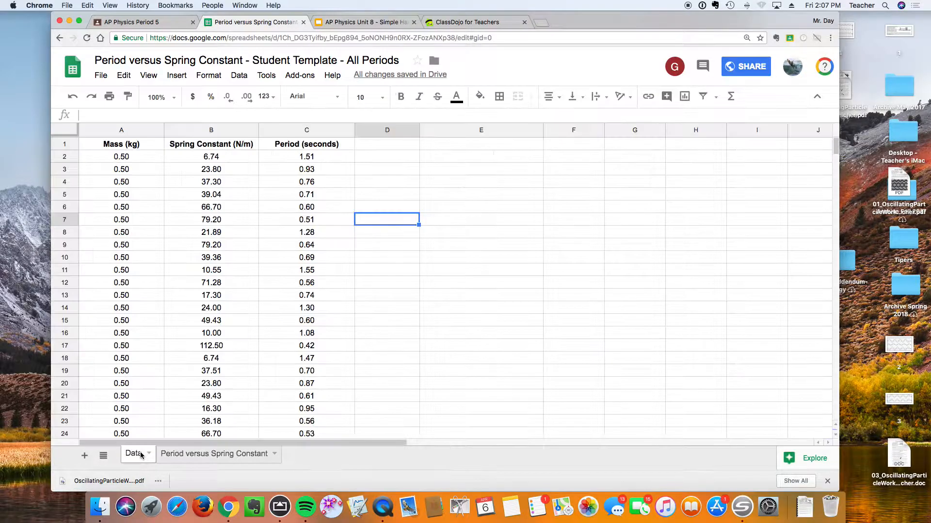
Enter a formula in F1 that references the Period (seconds) header in C1.
click(454, 147)
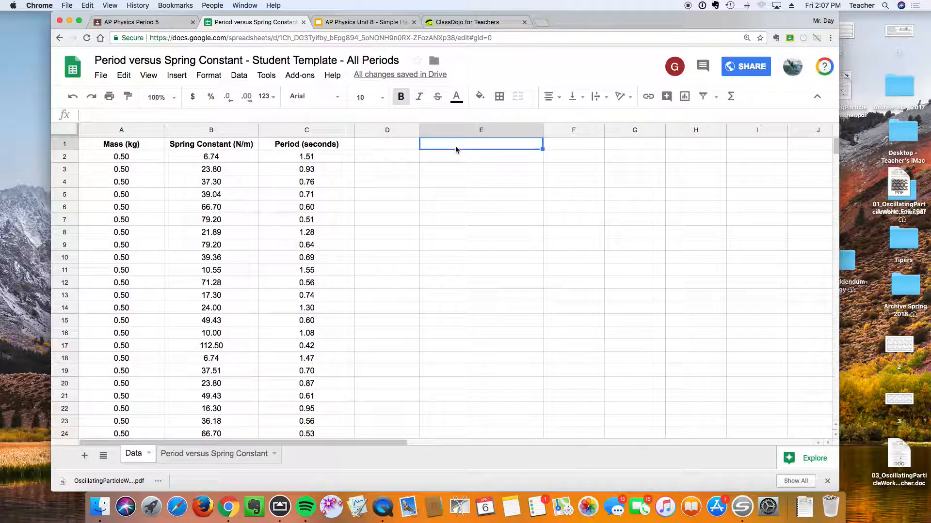
click(565, 148)
text(=)
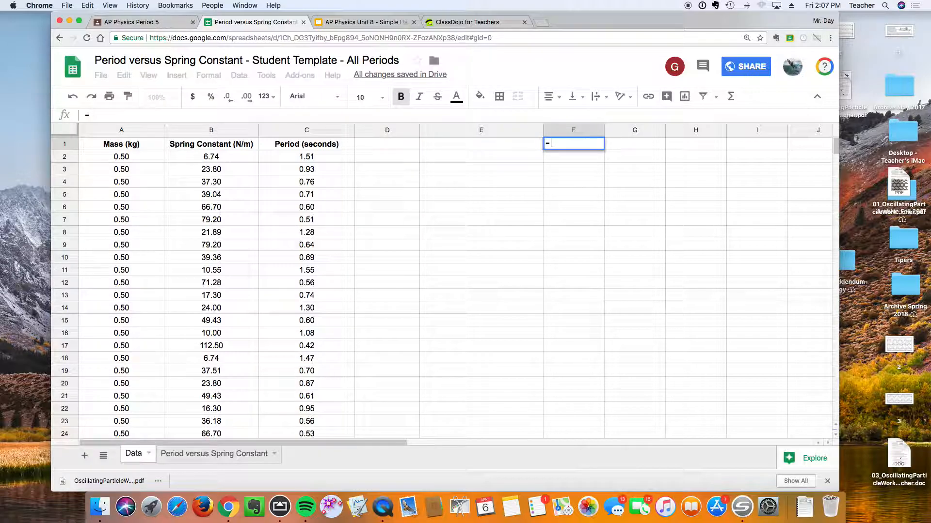
key(Left)
key(Left)
key(Left)
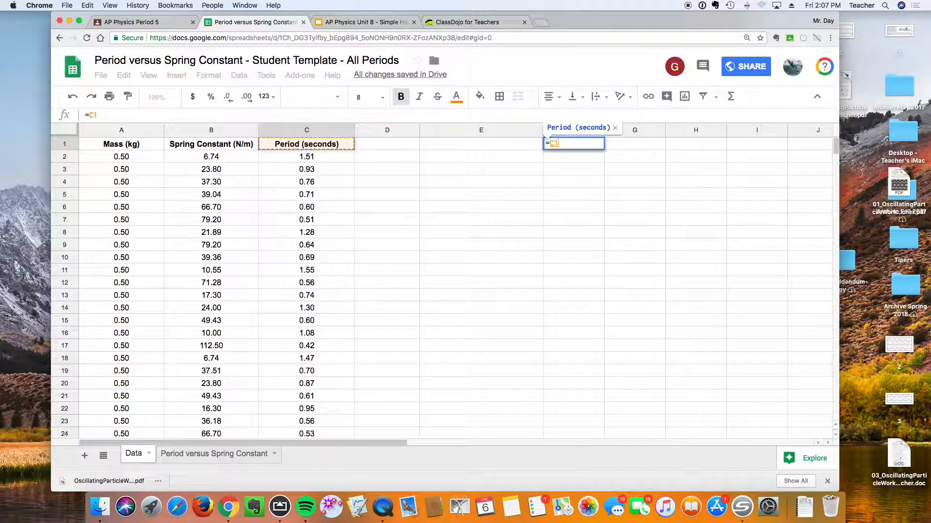
key(Return)
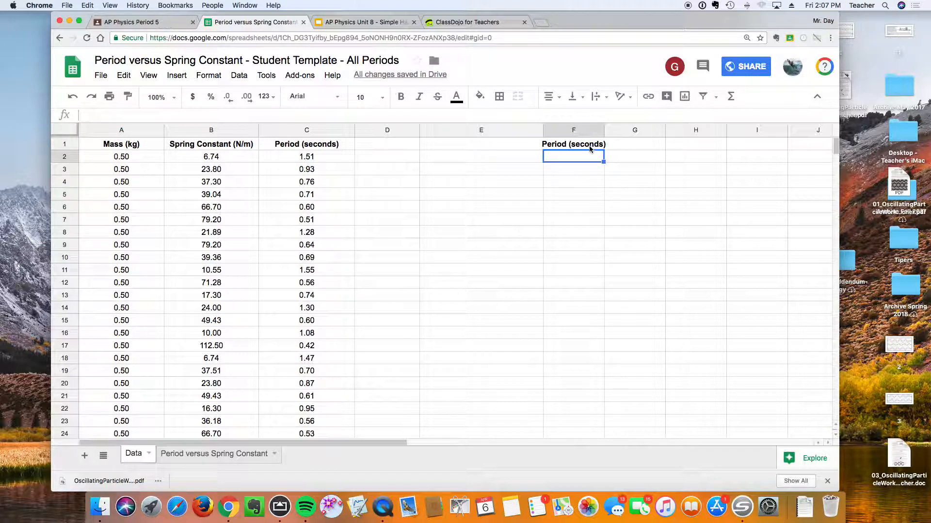
Fill the F1 formula down column F alongside the data rows.
click(589, 146)
drag(604, 147, 595, 332)
scroll(650, 320, up, 8)
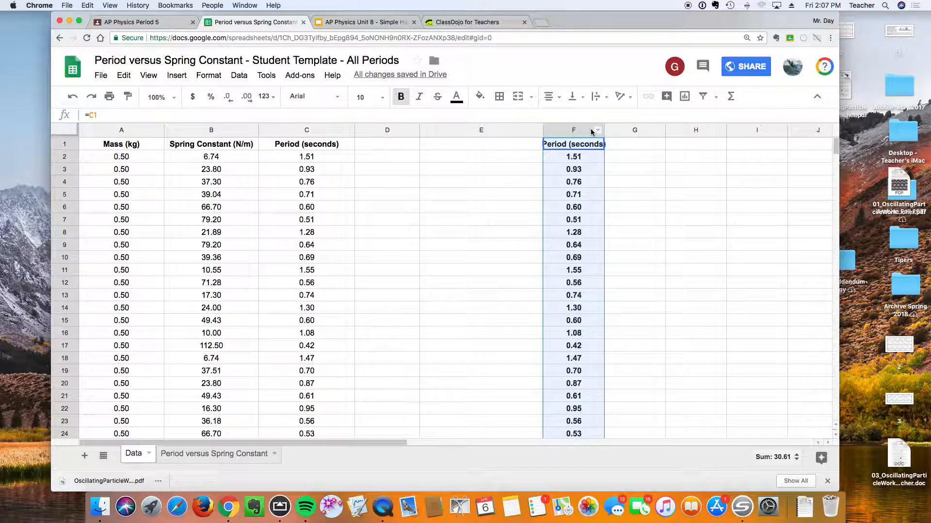
Widen column F slightly and deselect it.
drag(603, 129, 611, 129)
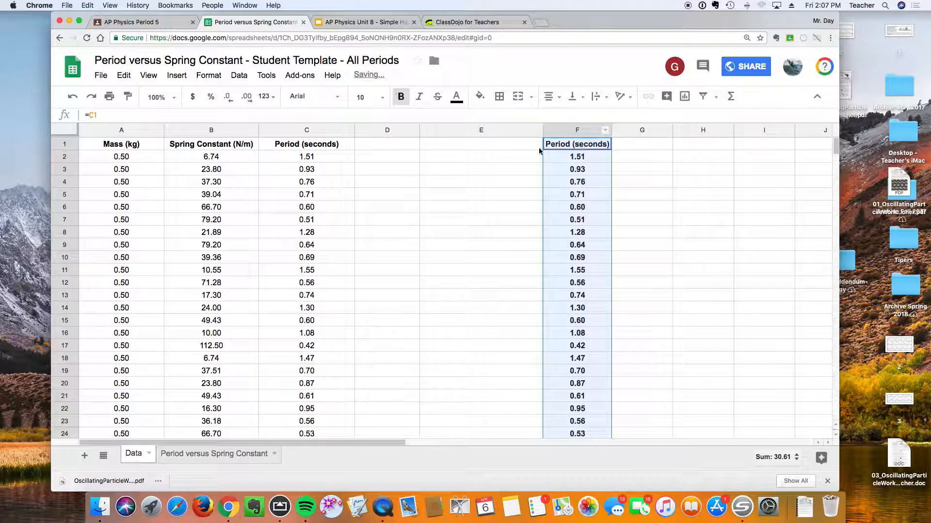
click(653, 148)
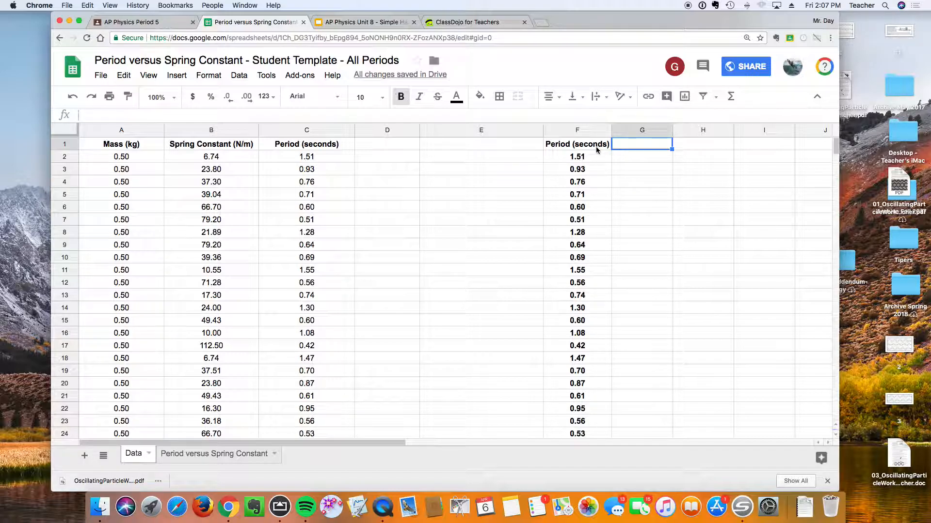
Enter the header "1/Spring Constant ()" in cell E1.
click(530, 149)
text(1/)
text(S)
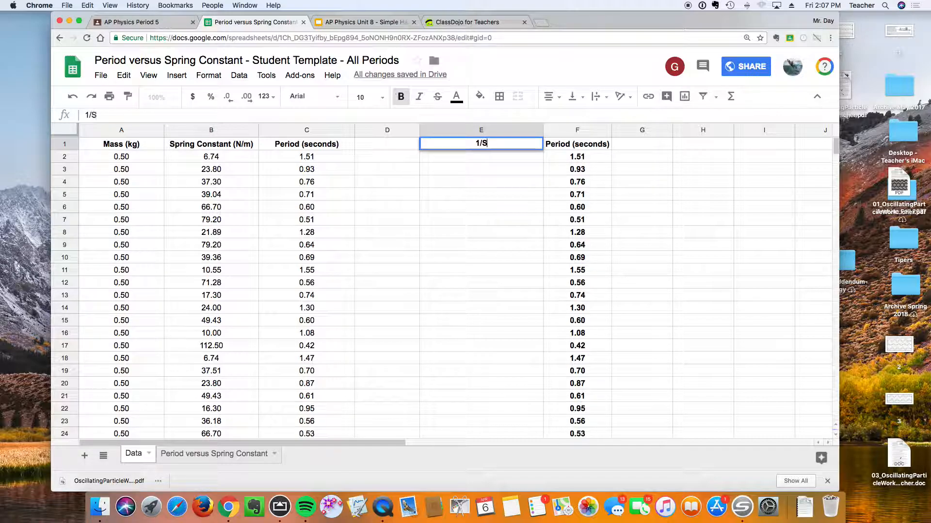
text(pring Co)
text(nstant)
key(BackSpace)
key(BackSpace)
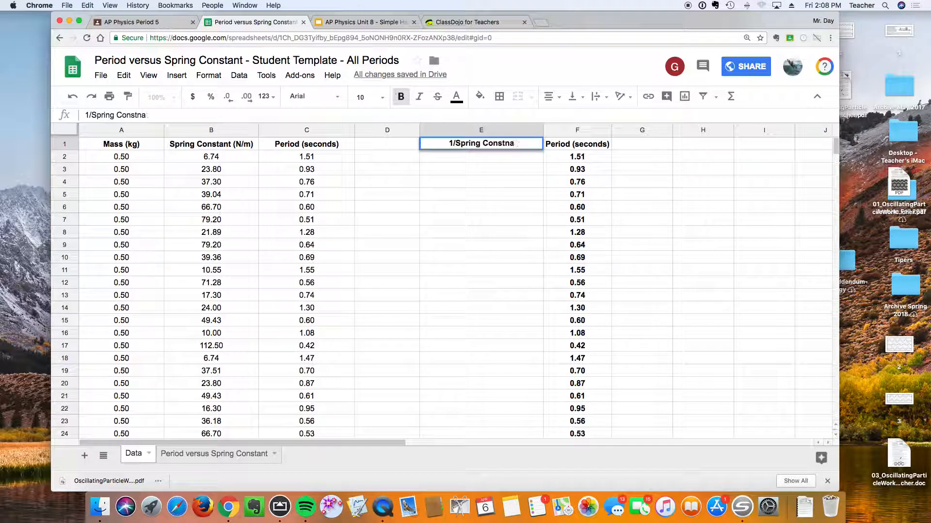
text(nt ())
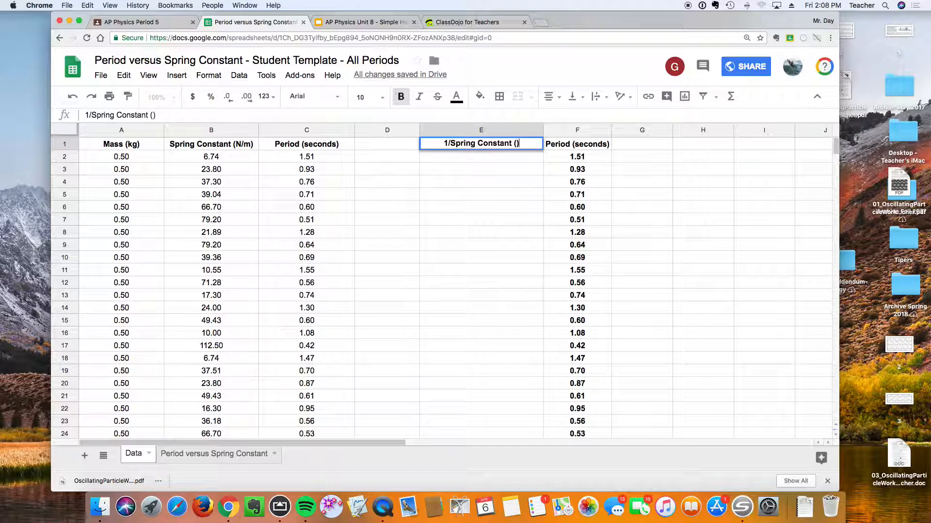
key(Left)
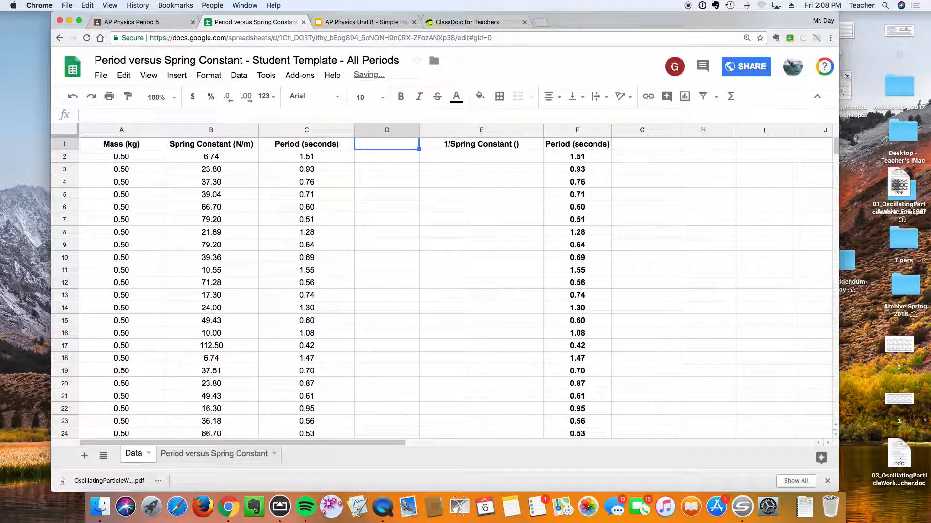
Edit the E1 header to add the units so it reads "1/Spring Constant (m/N)".
key(Right)
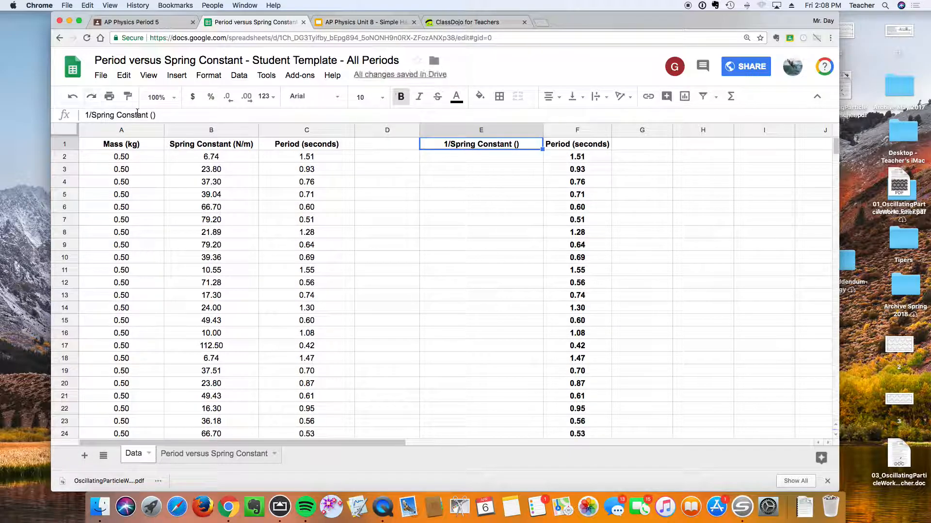
click(153, 115)
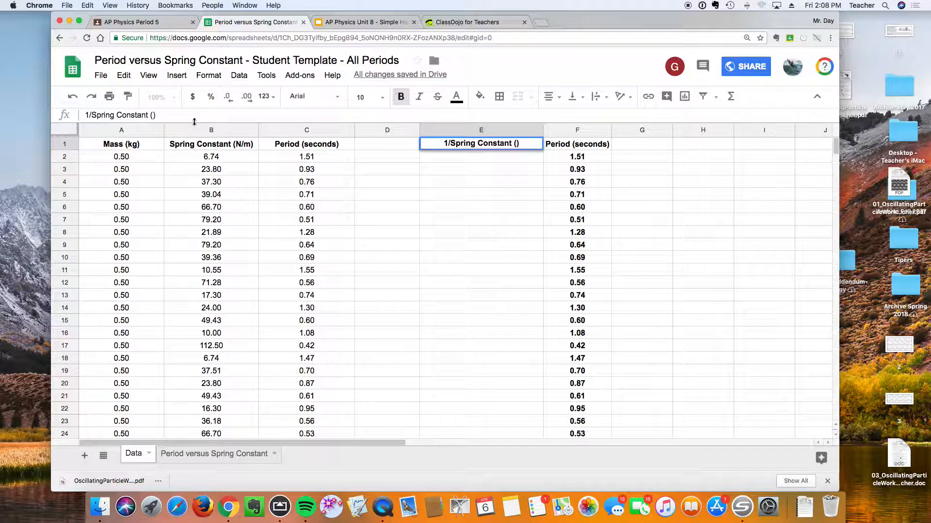
text(m/)
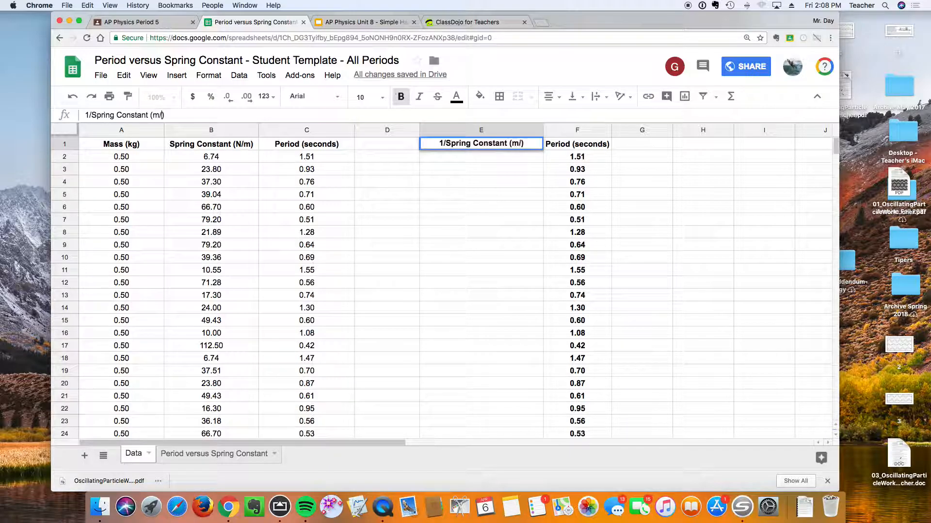
text(N)
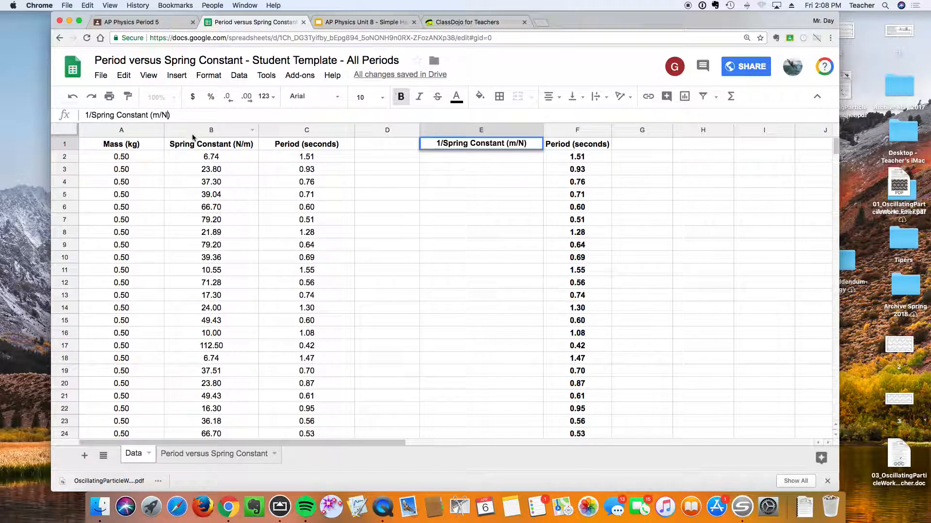
key(Return)
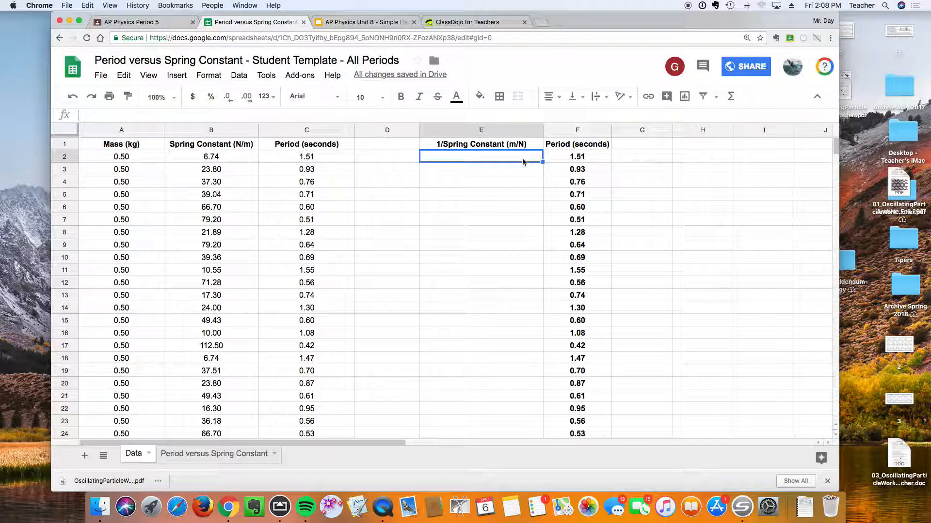
Enter the formula =1/B2 in cell E2 to compute the reciprocal of the spring constant.
text(=)
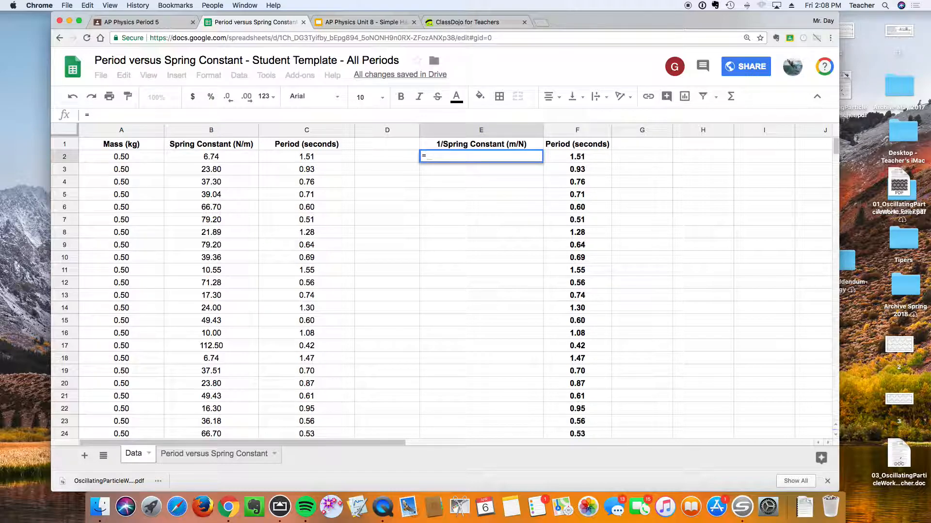
text(1/)
click(211, 156)
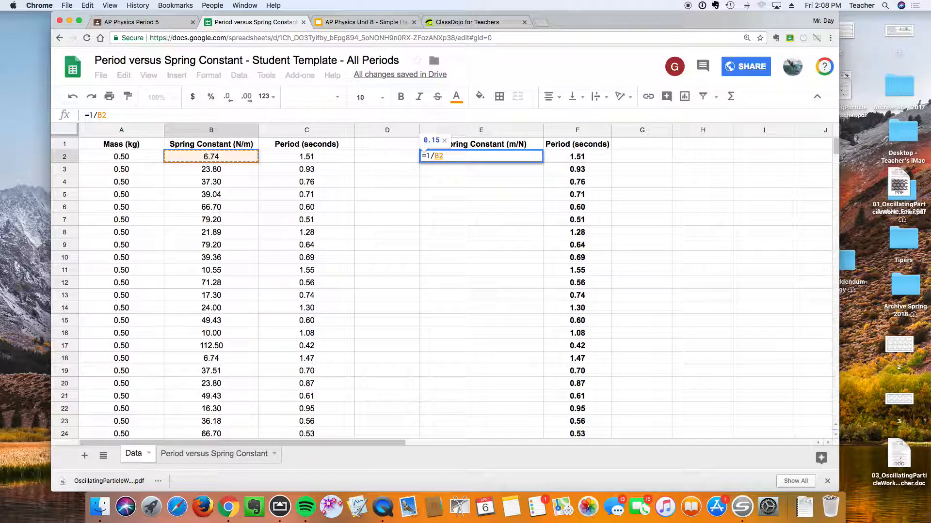
key(Return)
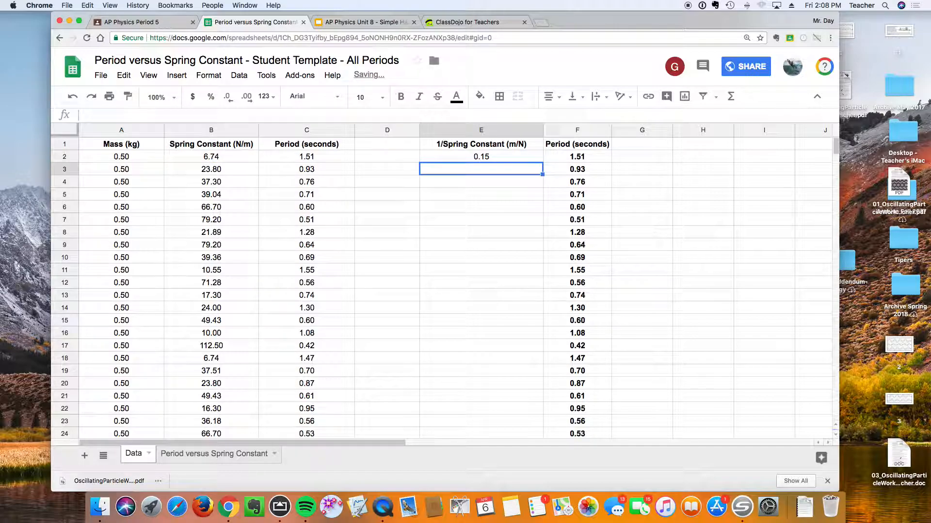
Fill the E2 formula down column E through row 39 and deselect the range.
click(480, 156)
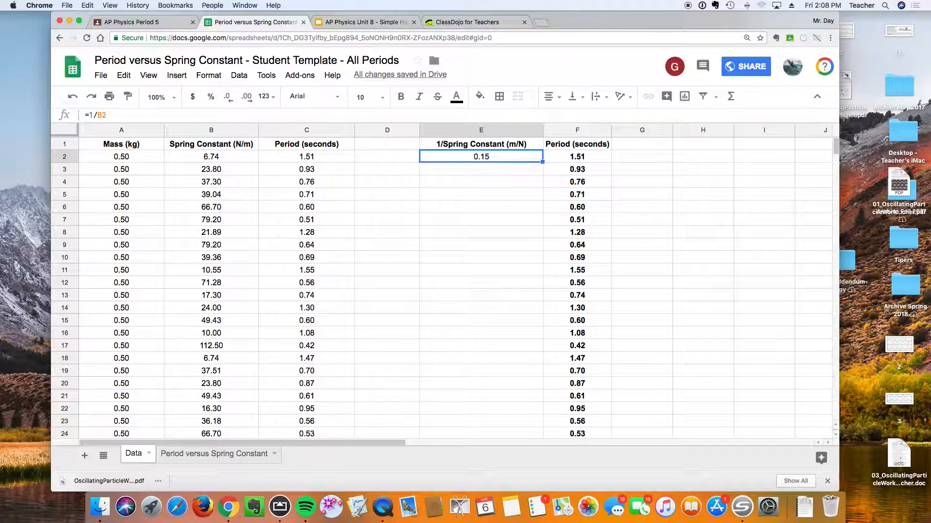
drag(542, 161, 542, 414)
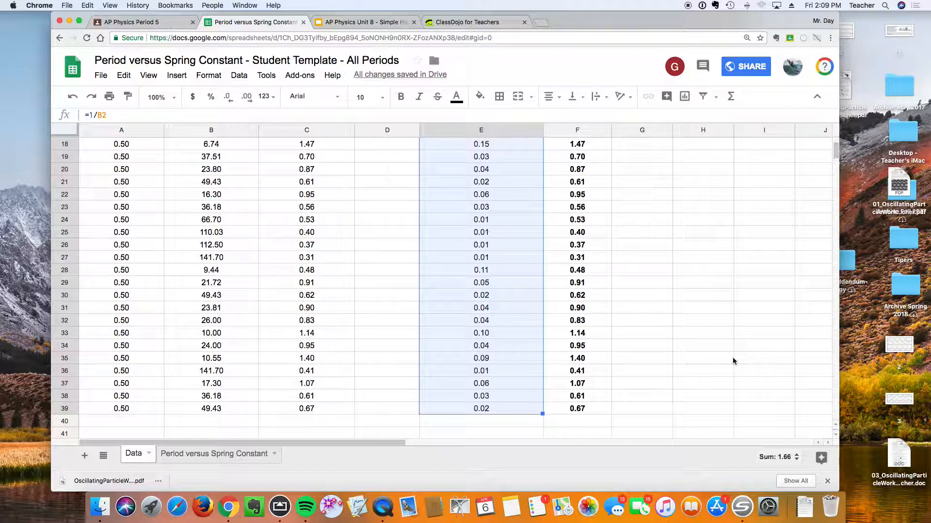
scroll(678, 264, up, 5)
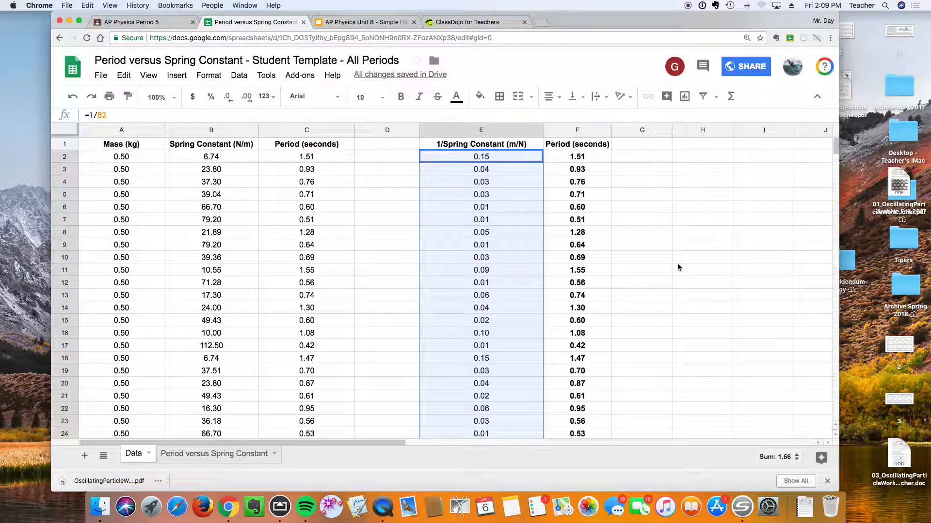
click(650, 146)
Insert a chart from the E1:F39 data and change its type to a scatter chart.
drag(507, 146, 583, 348)
click(686, 97)
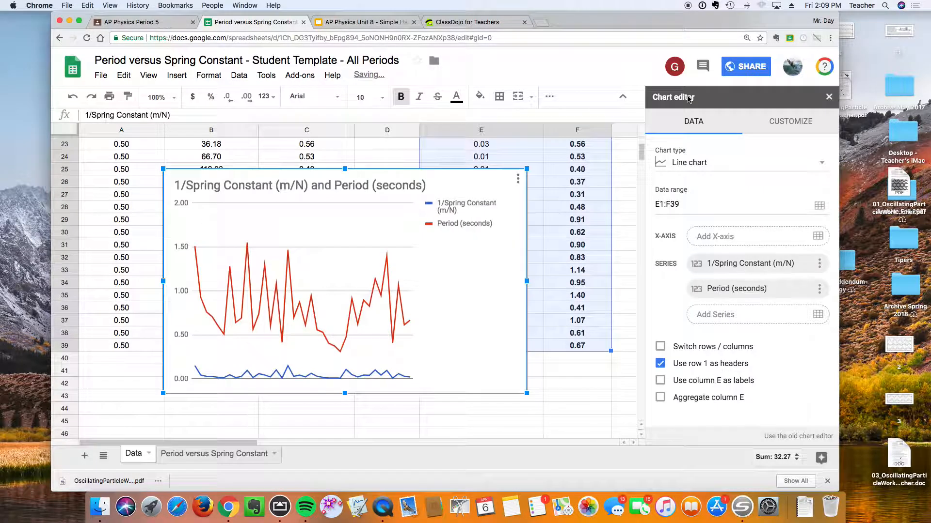
click(693, 162)
scroll(706, 301, down, 5)
scroll(703, 308, down, 4)
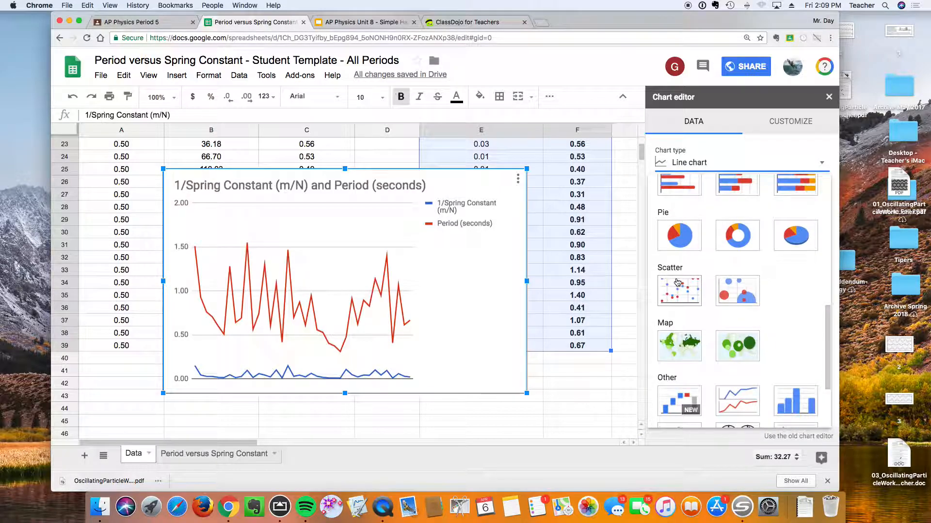
click(678, 283)
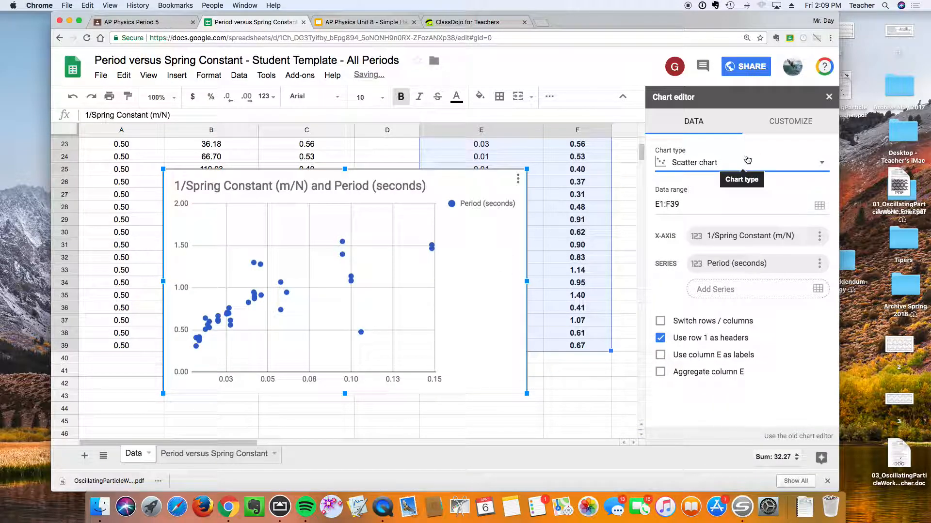
Rename the chart title to "Period vs 1/k".
click(789, 122)
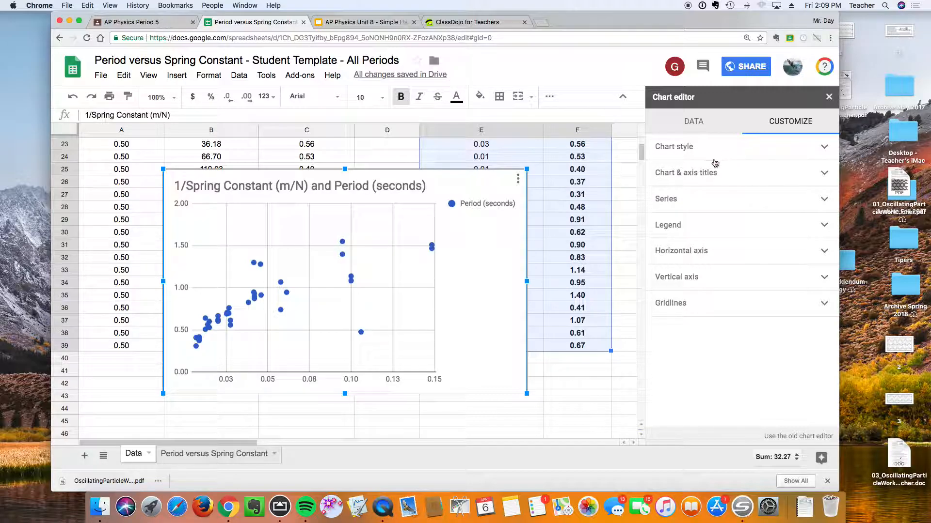
click(706, 175)
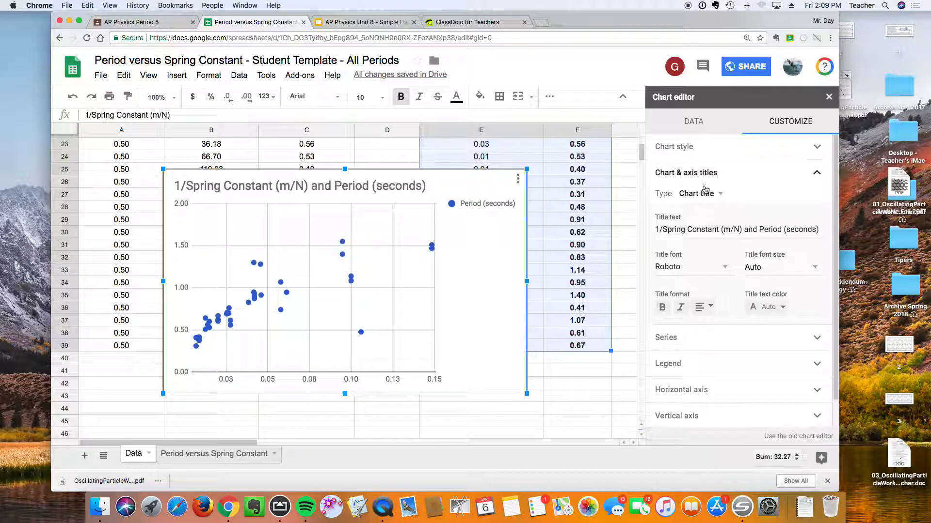
triple_click(689, 229)
click(759, 228)
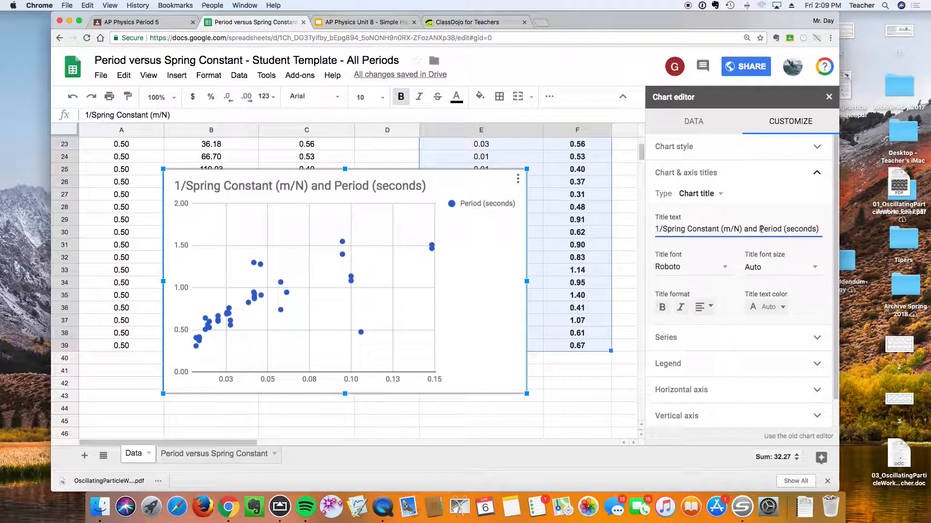
drag(759, 229, 538, 226)
key(BackSpace)
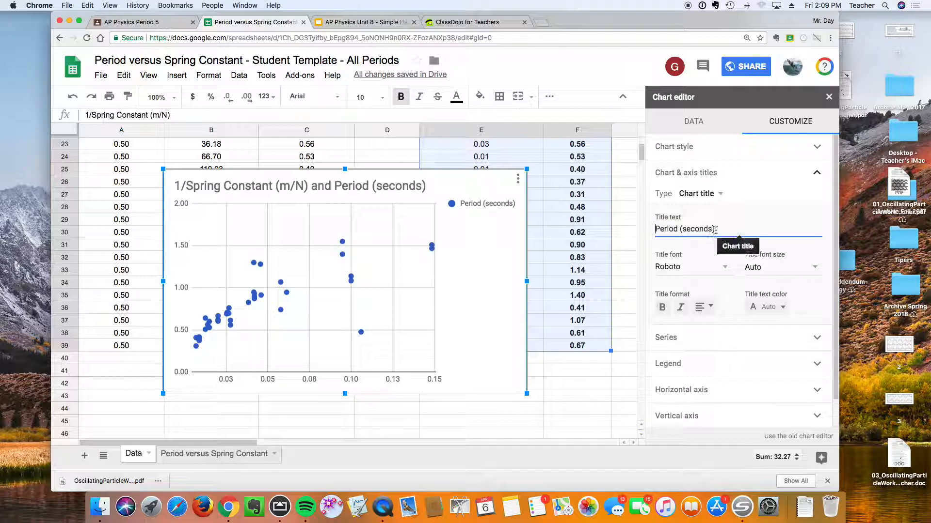
key(BackSpace)
key(BackSpace)
key(BackSpace)
key(BackSpace)
key(BackSpace)
key(BackSpace)
key(BackSpace)
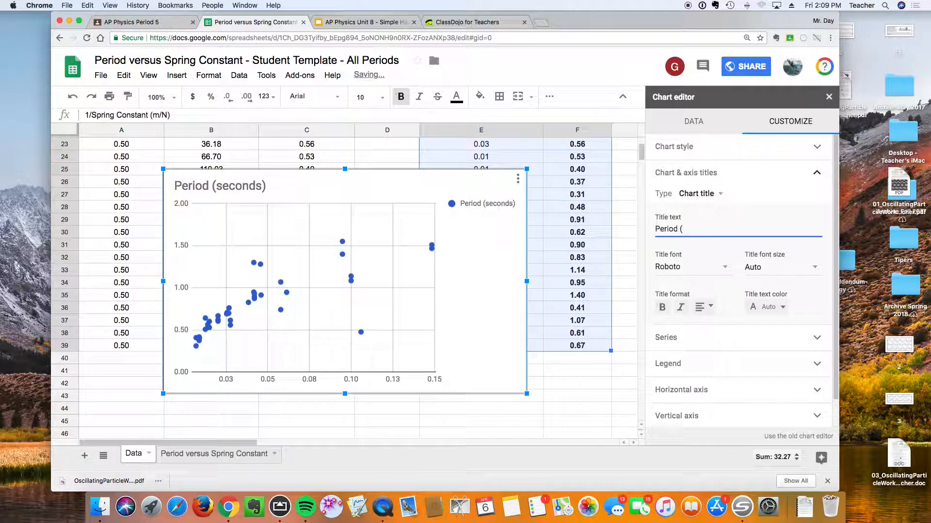
text(vs 1/k)
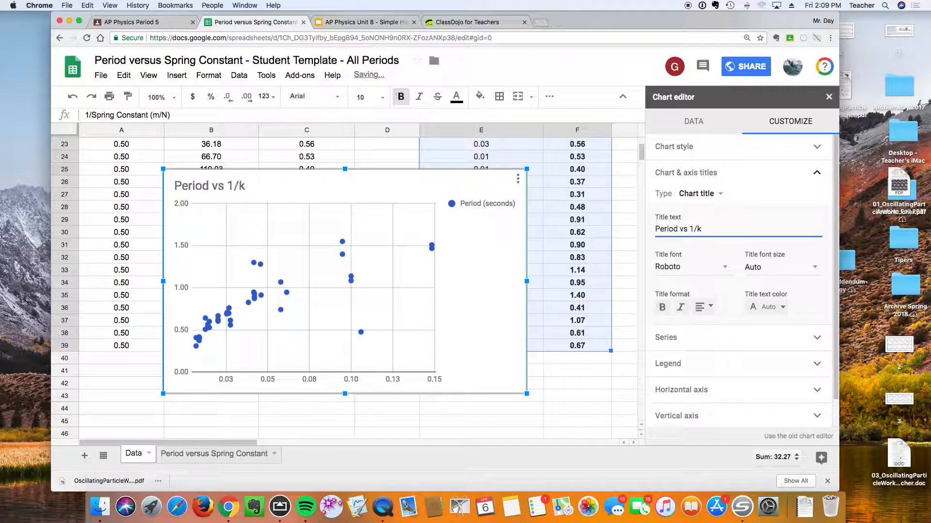
Set the horizontal axis title to "1/spring constant".
click(698, 193)
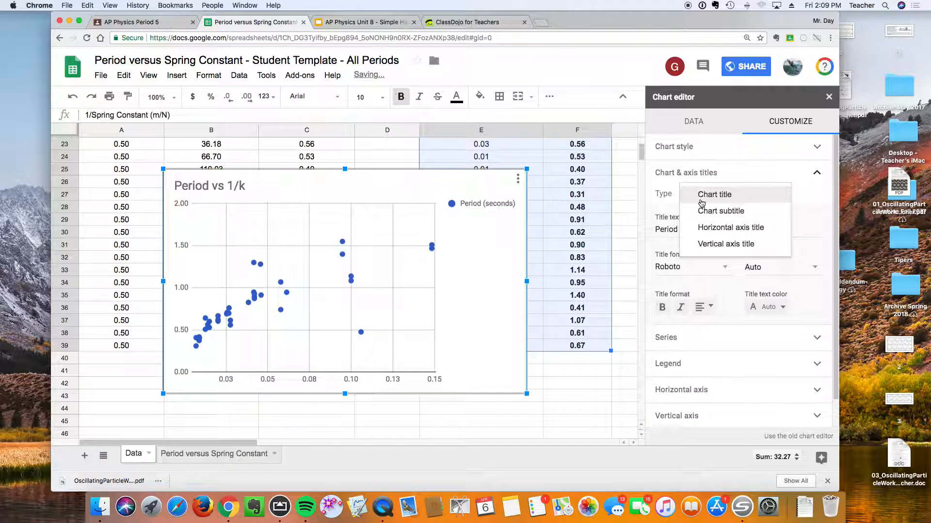
click(707, 228)
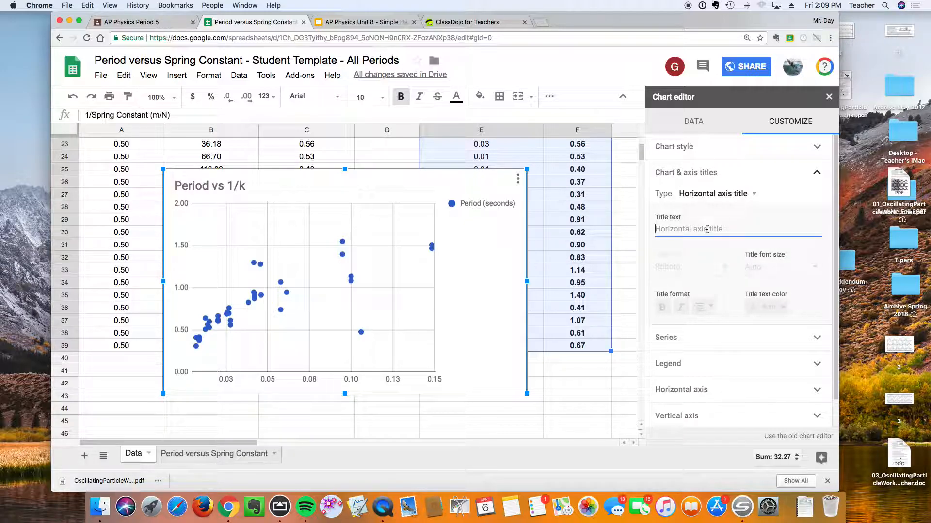
text(1/s)
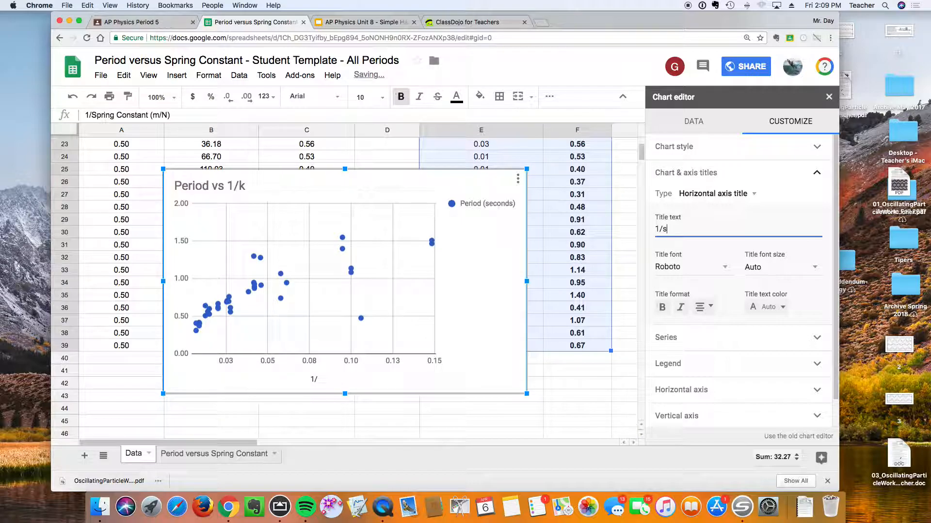
text(pring constnat)
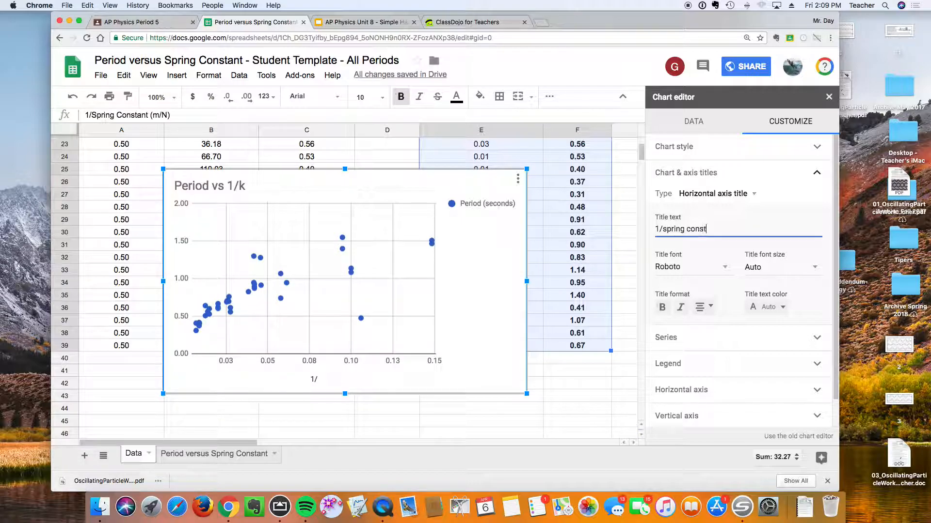
key(BackSpace)
key(BackSpace)
key(BackSpace)
key(BackSpace)
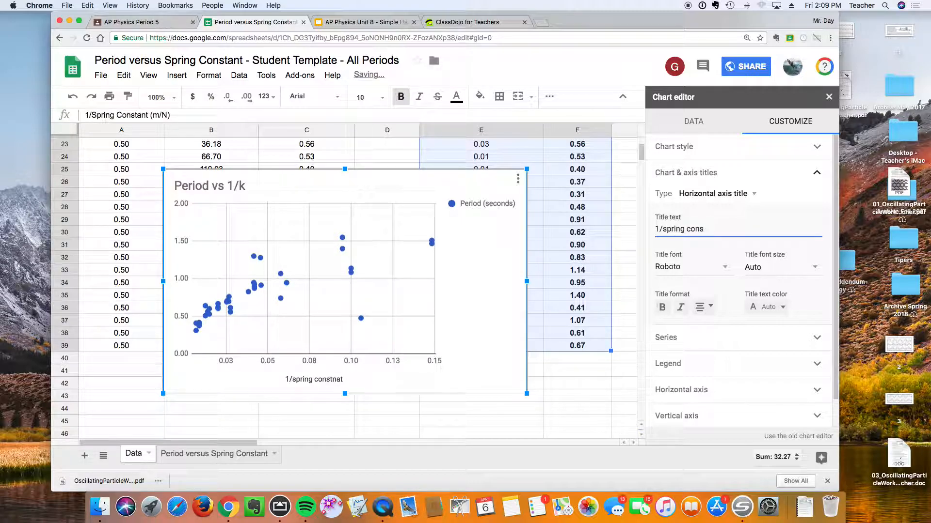
text(stant)
scroll(720, 311, down, 2)
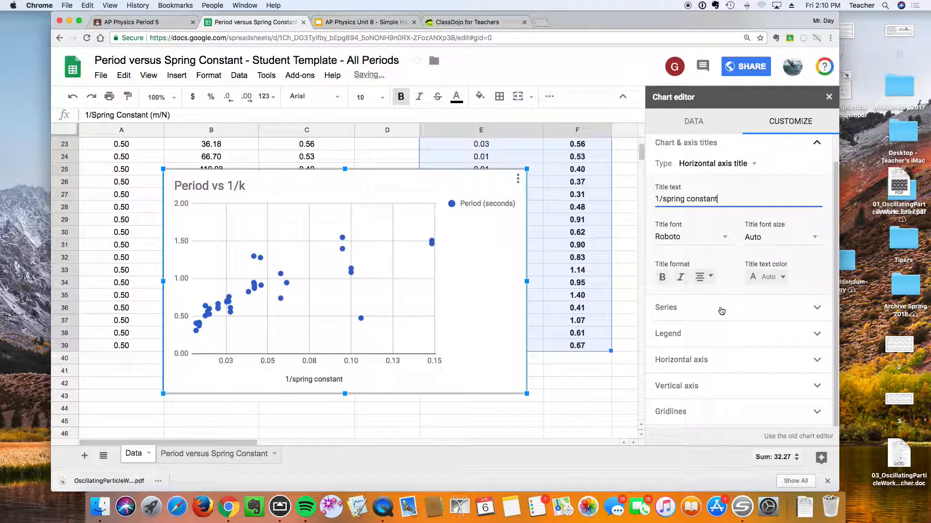
Set the vertical axis title to "Period (s)".
scroll(723, 255, up, 2)
click(726, 195)
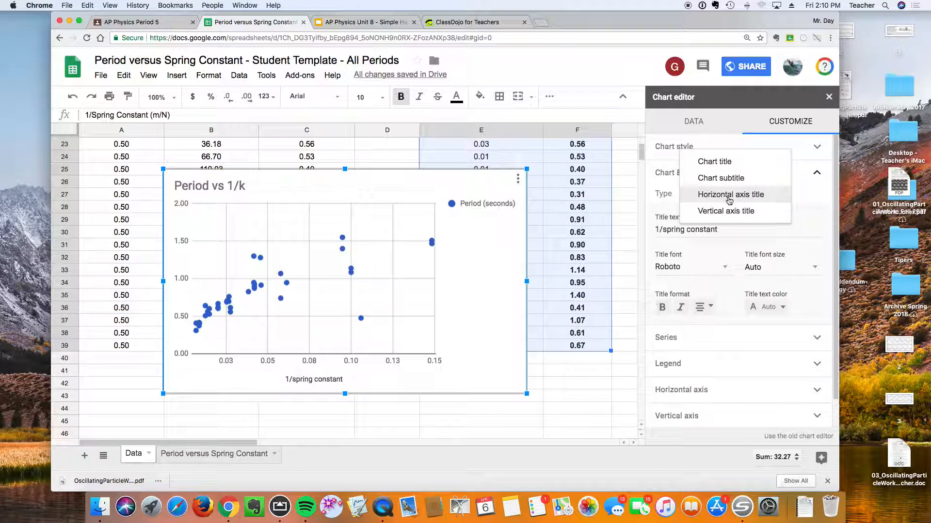
click(727, 211)
click(700, 229)
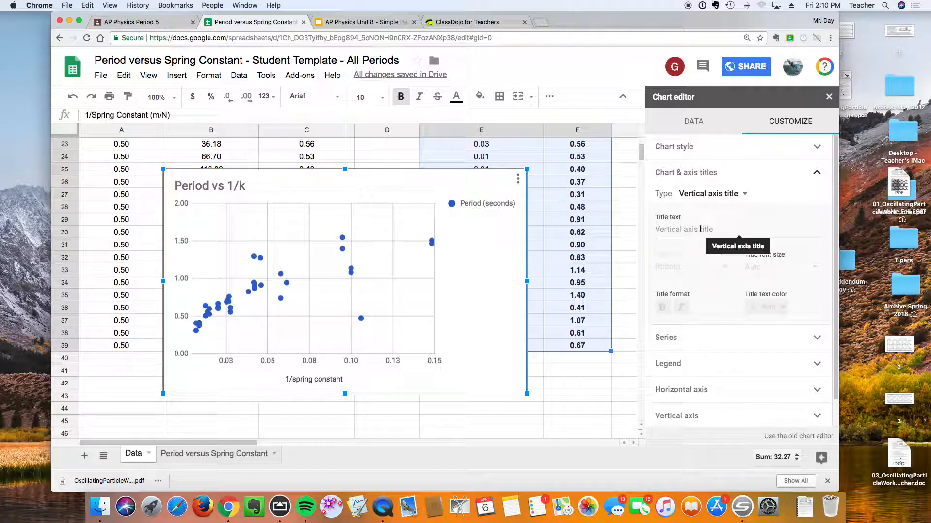
text(Period)
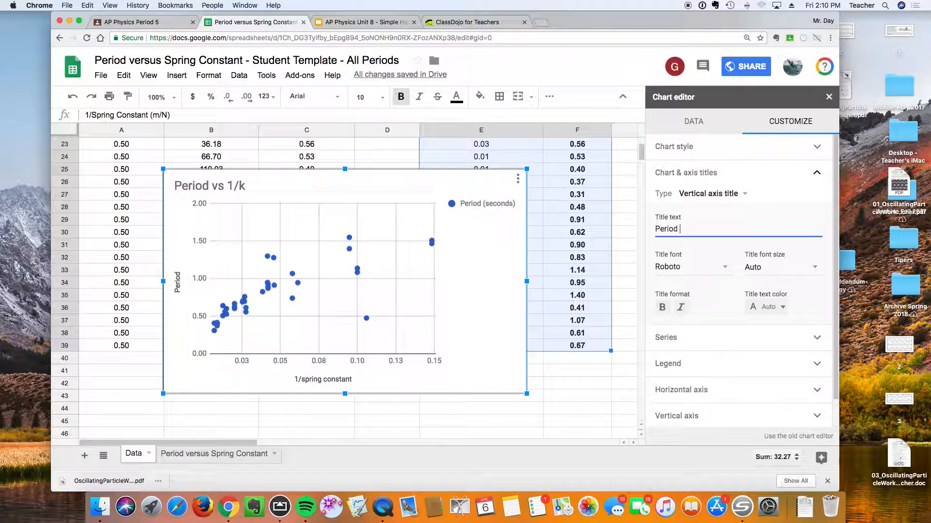
text( (s)
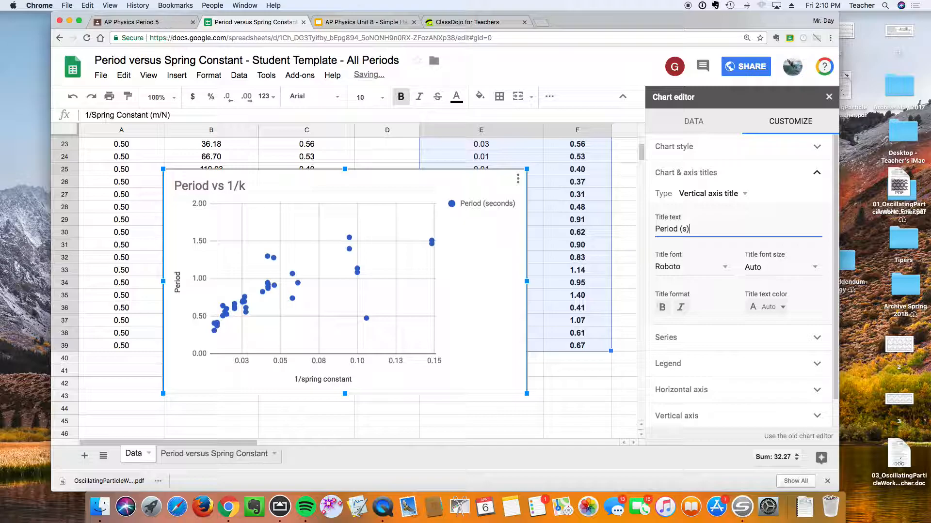
click(722, 195)
click(717, 178)
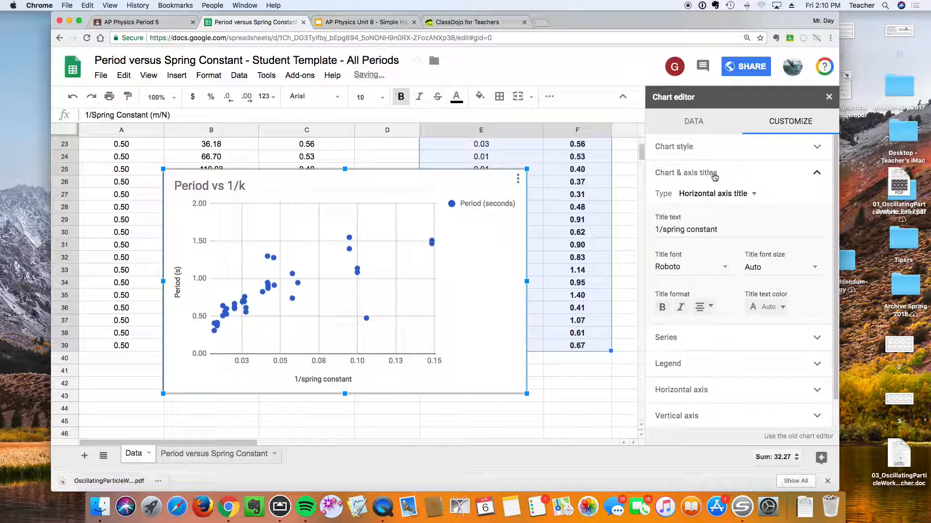
Set the horizontal axis title to "1/spring constant (m/N)".
click(715, 230)
text(()
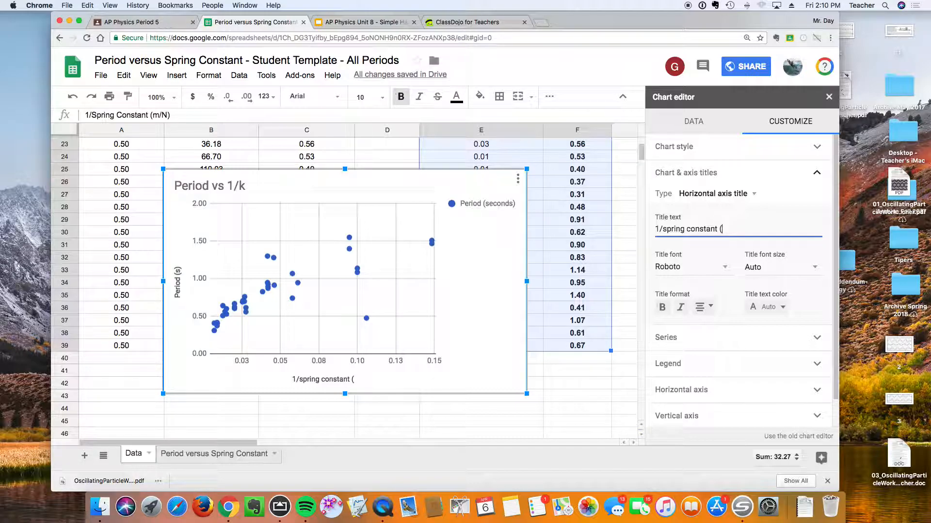
text(m/N))
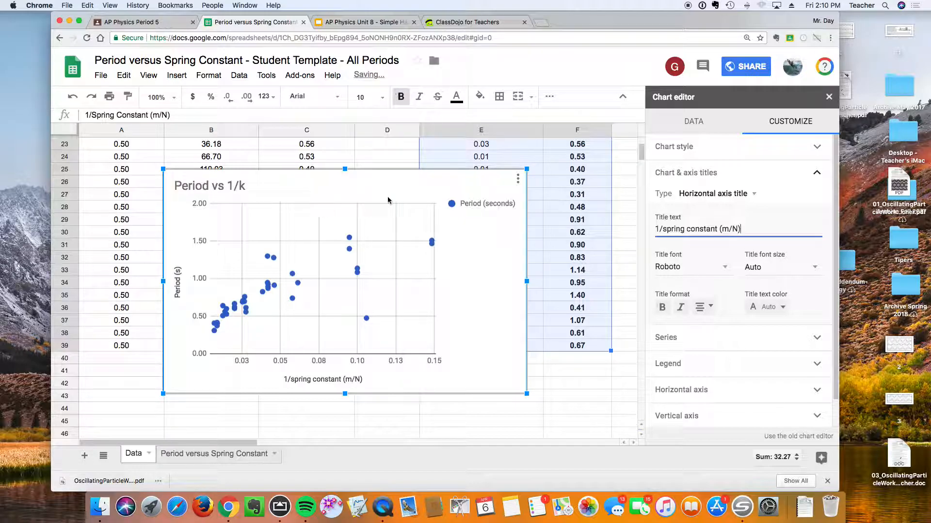
Move the chart to its own sheet.
click(518, 179)
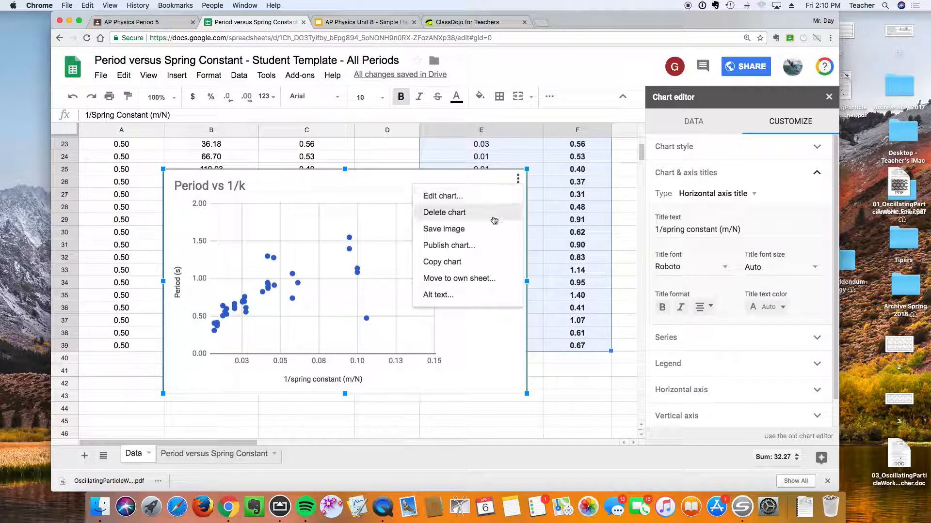
click(478, 278)
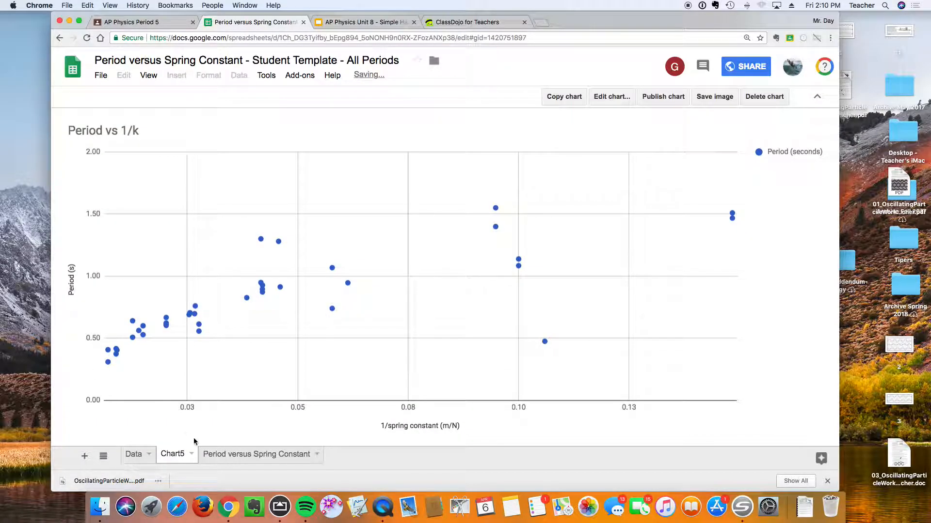
Rename the chart sheet as "T vs 1/k".
click(191, 454)
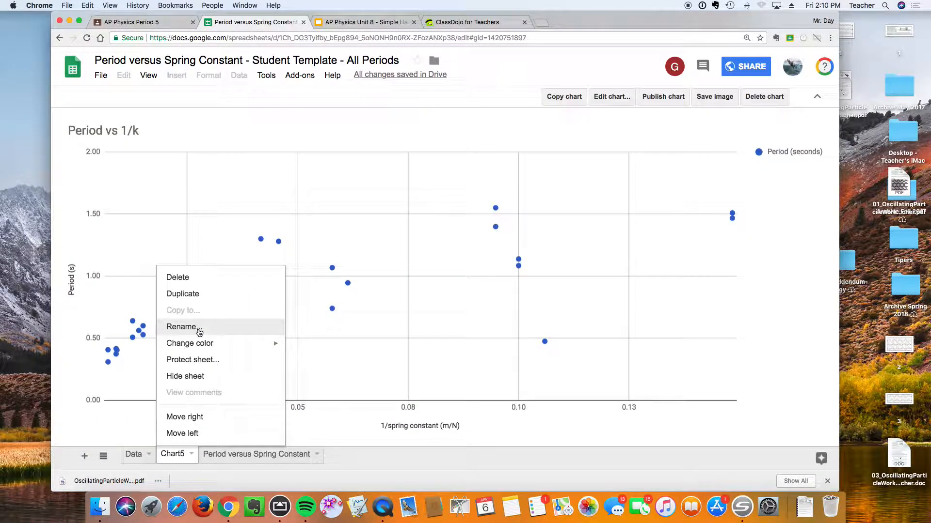
click(181, 327)
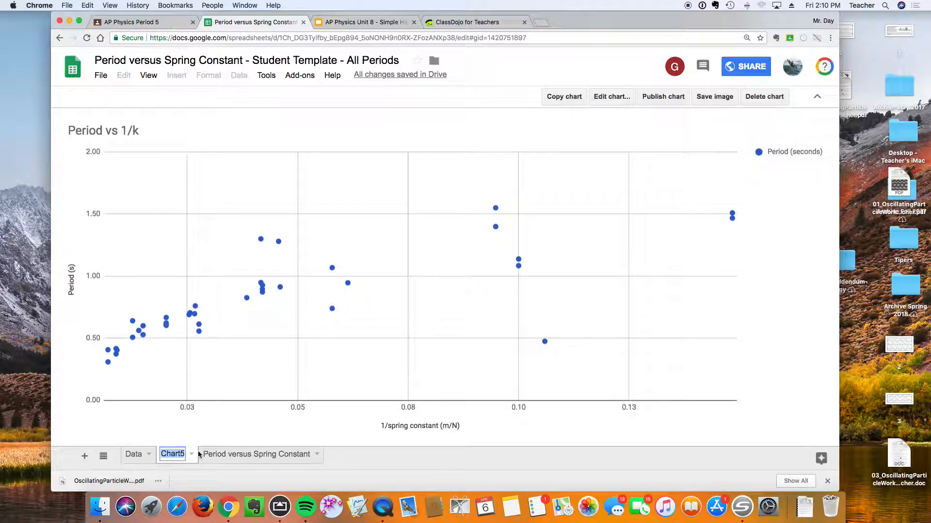
text(Pe)
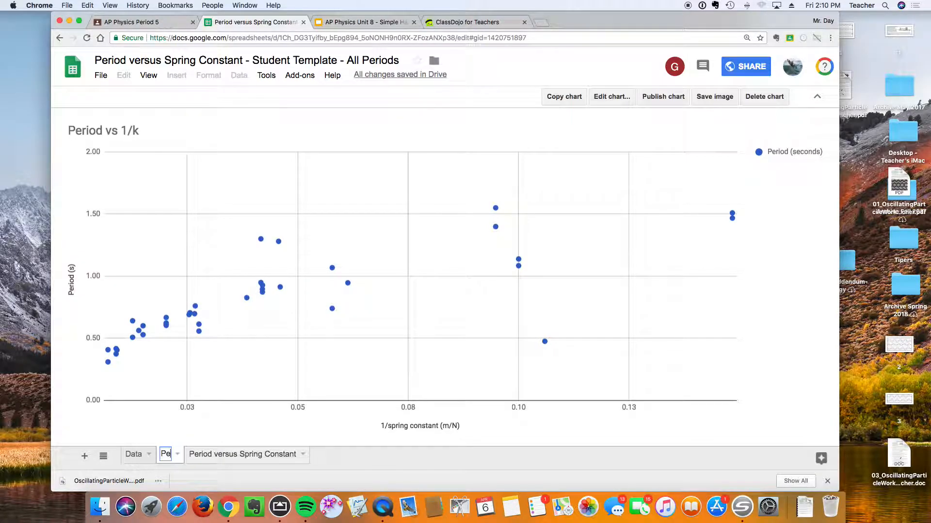
key(BackSpace)
key(BackSpace)
text(T)
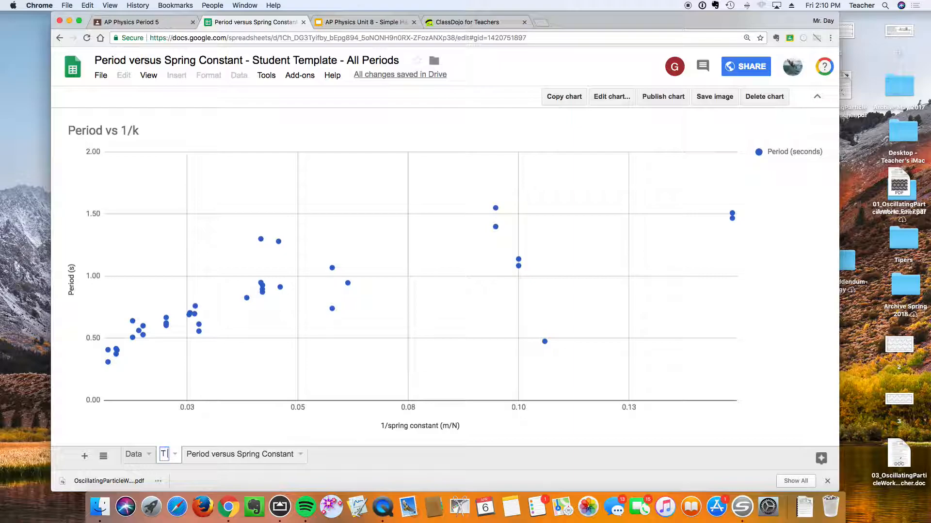
text( vs 1/k)
click(243, 379)
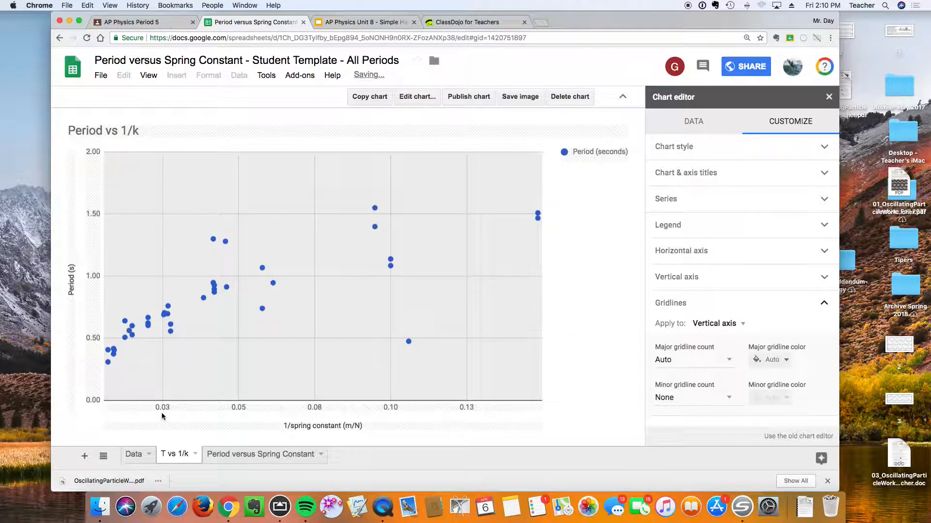
Set the horizontal axis minimum to 0.
click(160, 409)
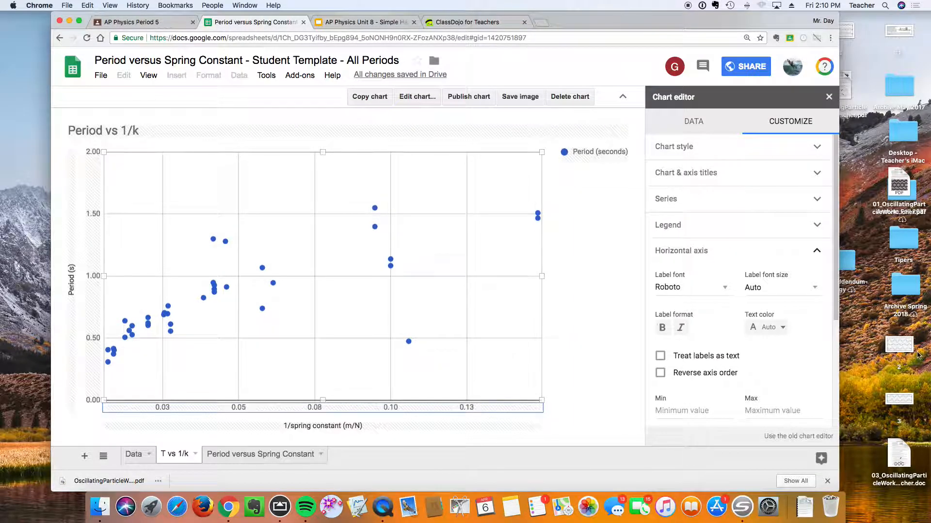
click(673, 410)
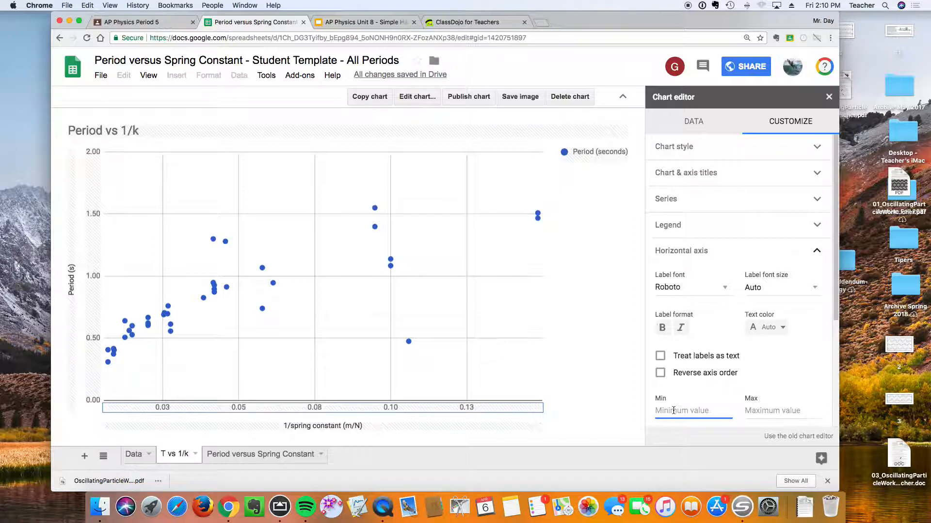
text(0)
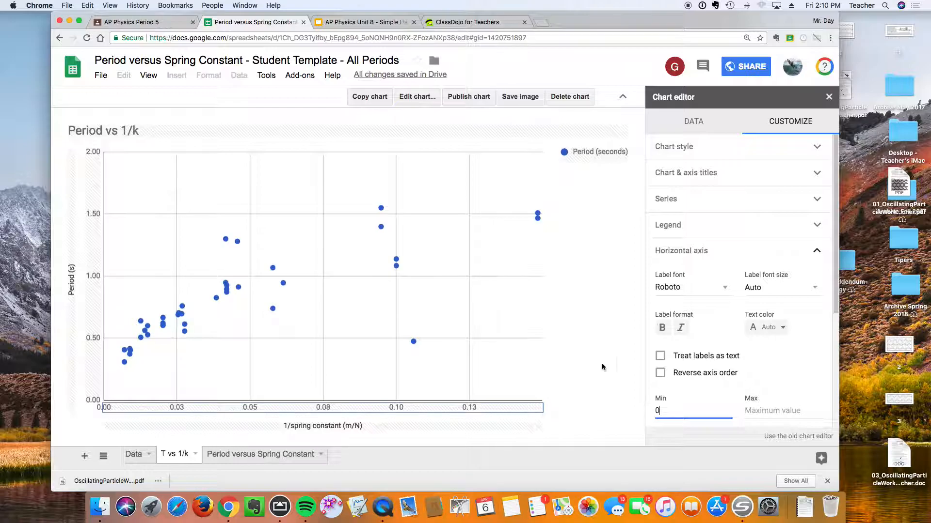
click(568, 362)
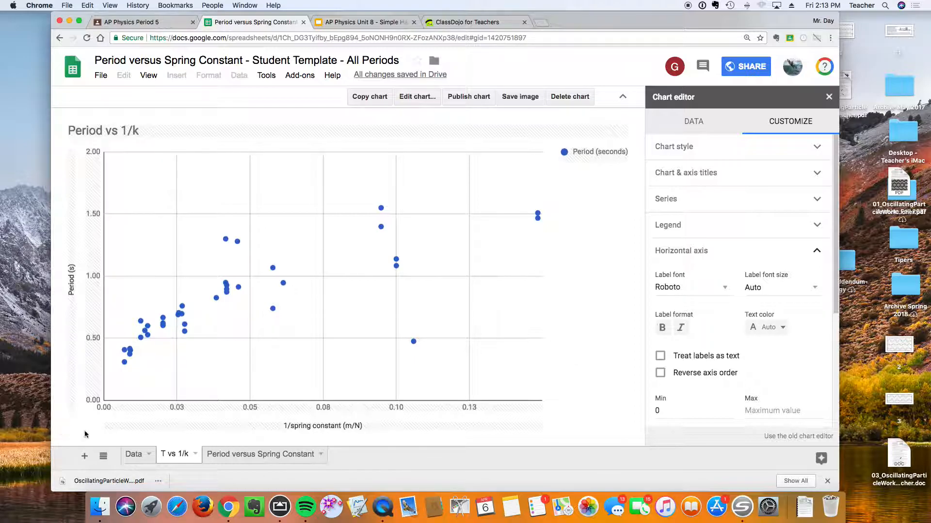
On the Data sheet, enter the formula =E1 in cell H1.
click(134, 455)
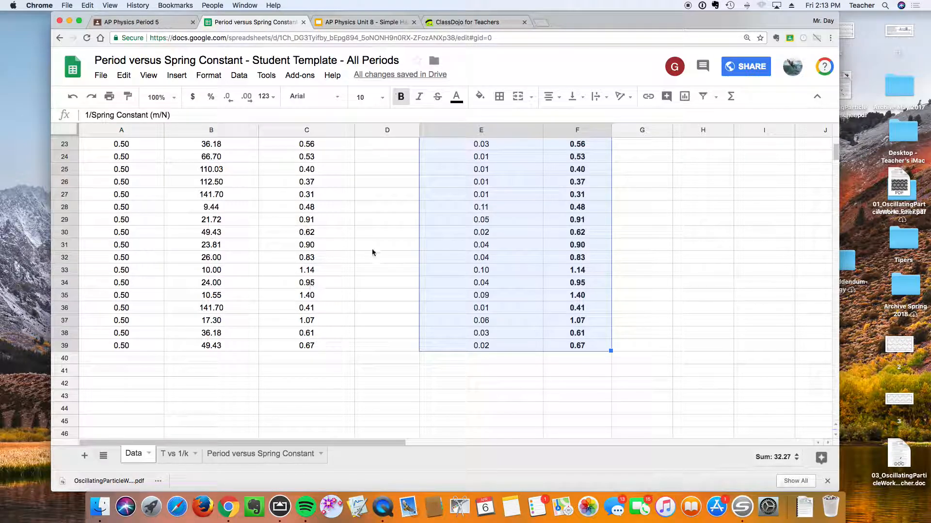
scroll(671, 237, up, 5)
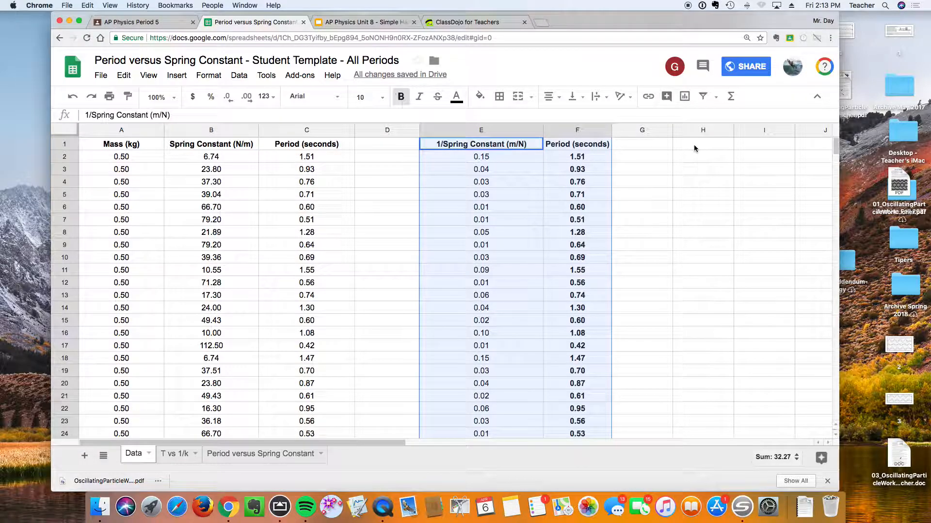
click(694, 146)
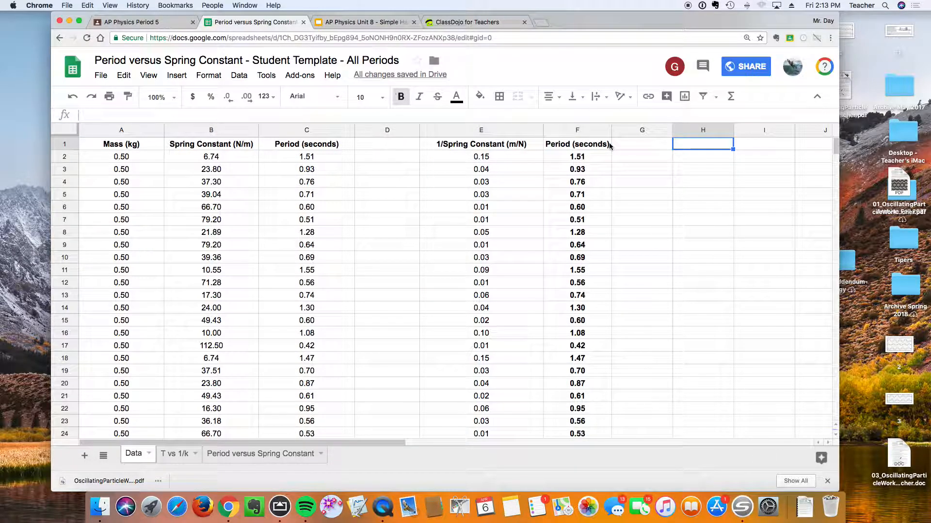
text(=)
key(Left)
key(Left)
key(Left)
key(Left)
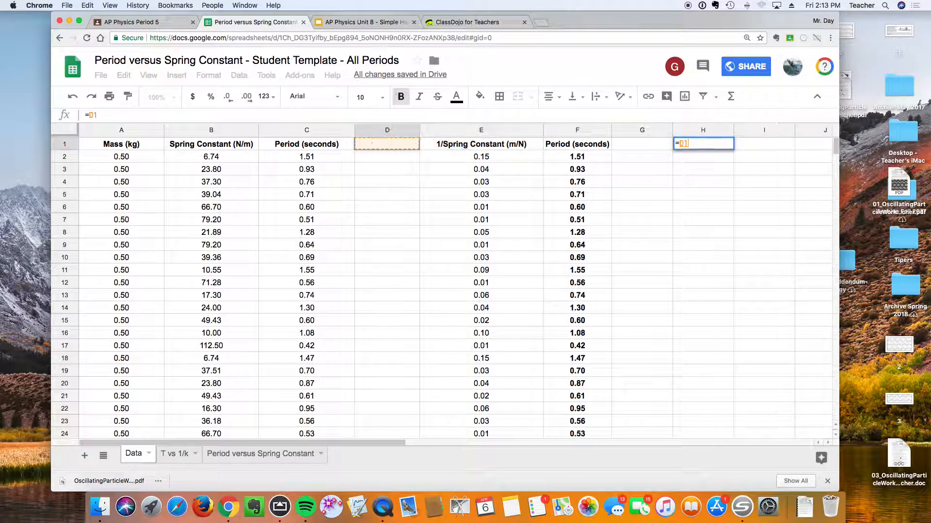
key(Right)
key(Return)
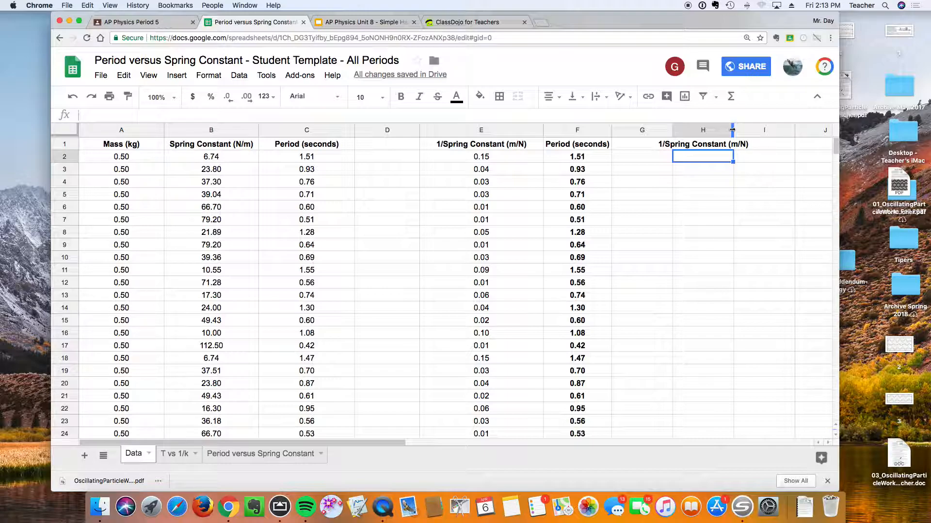
Widen column H and fill the H1 formula down to row 39.
drag(732, 130, 768, 130)
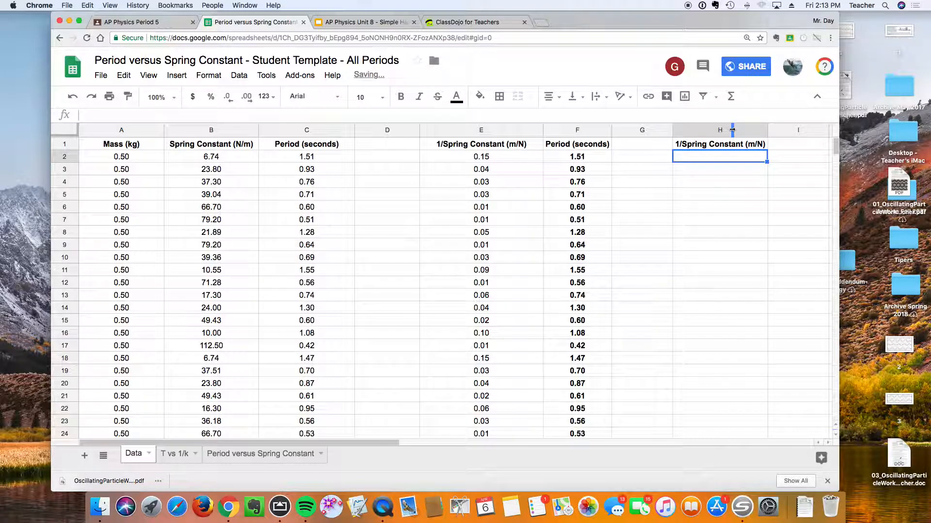
click(753, 146)
drag(767, 149, 731, 385)
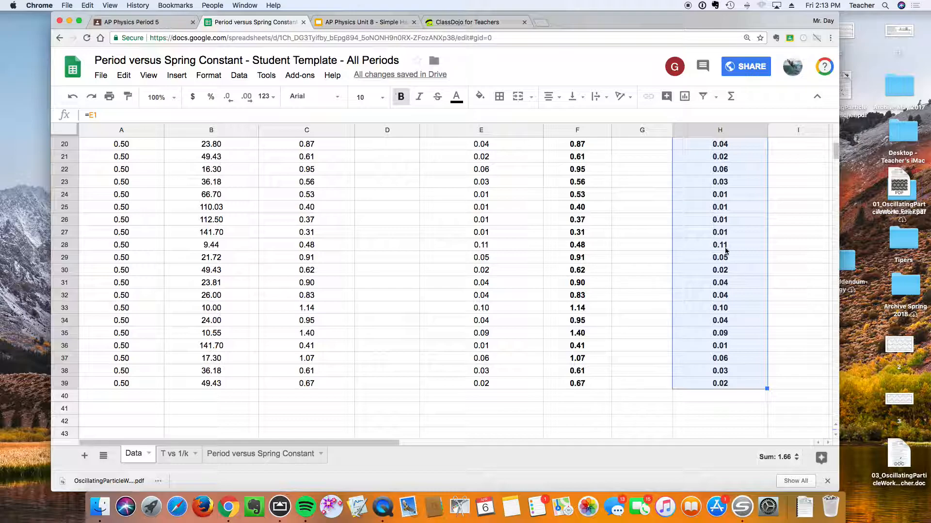
Label cell I1 "Period Squared (s)^2" and widen column I.
scroll(799, 240, up, 6)
click(797, 147)
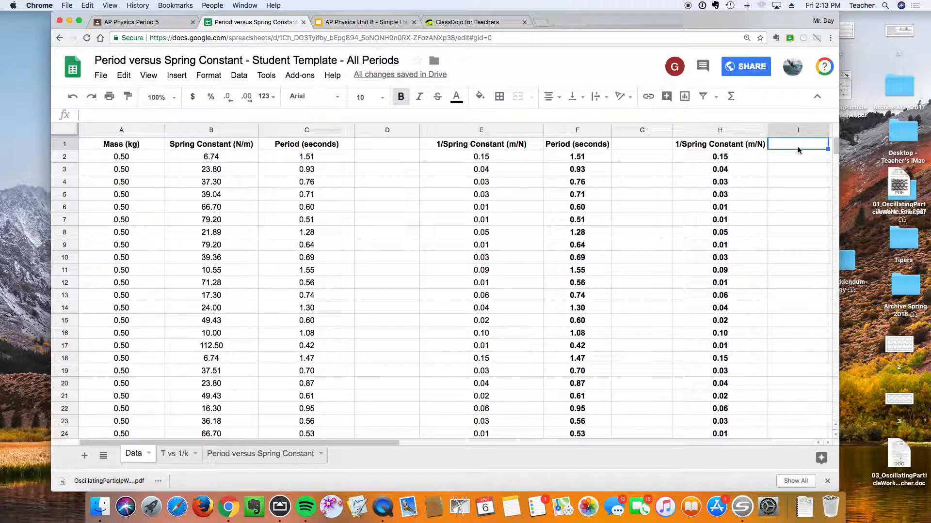
text(=)
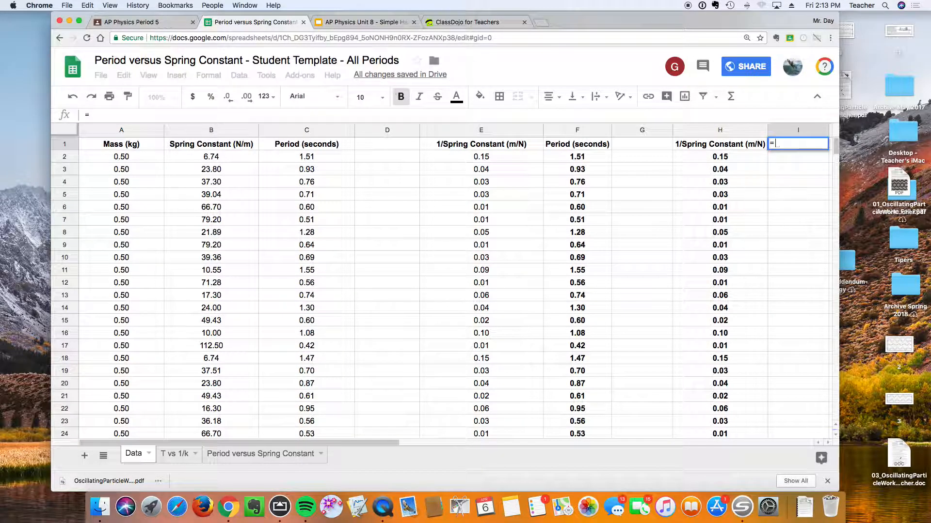
key(BackSpace)
text(Period Square)
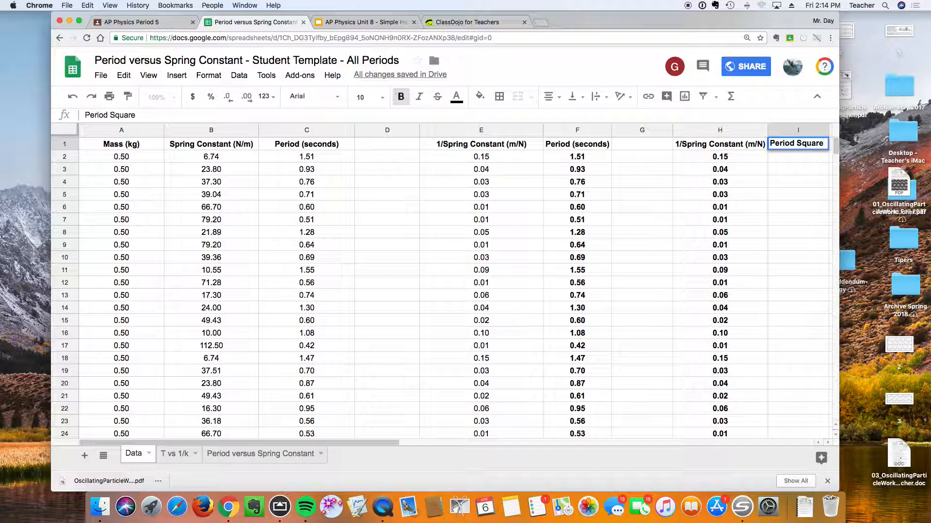
text(d (s)^2)
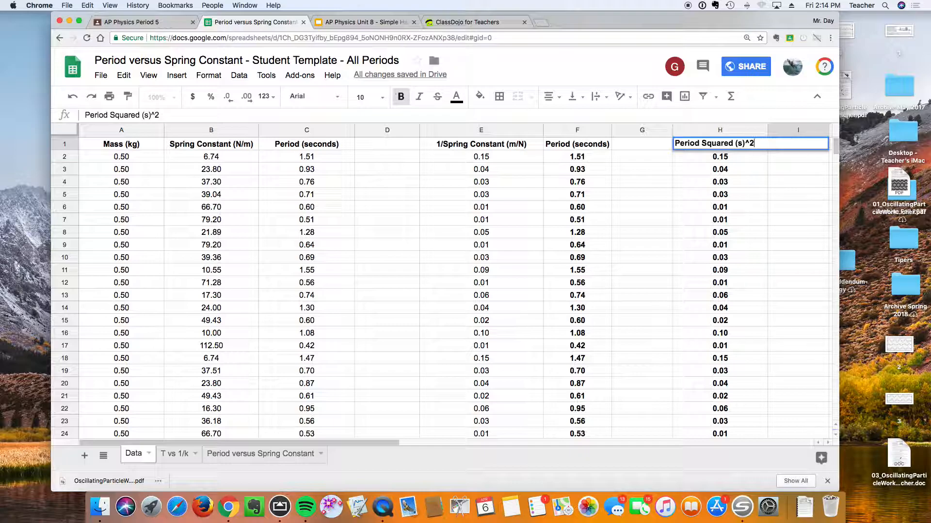
key(Return)
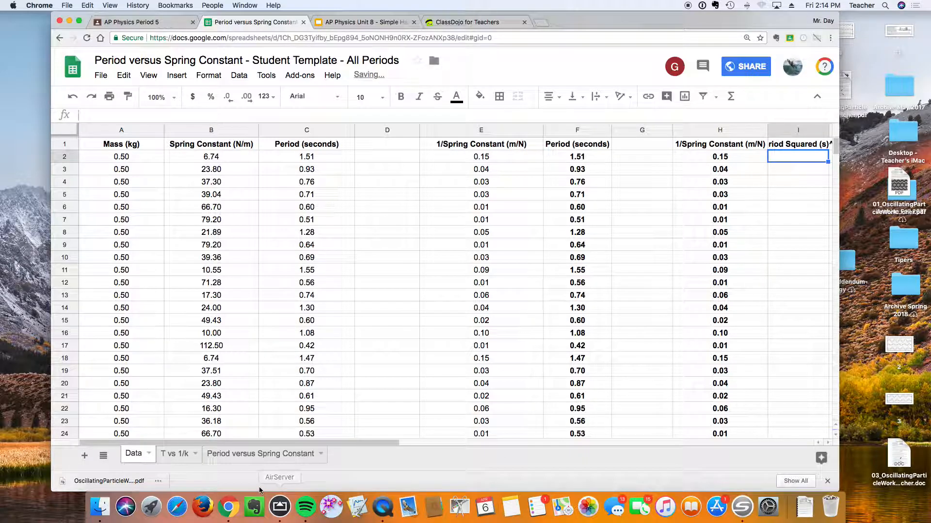
drag(298, 441, 364, 443)
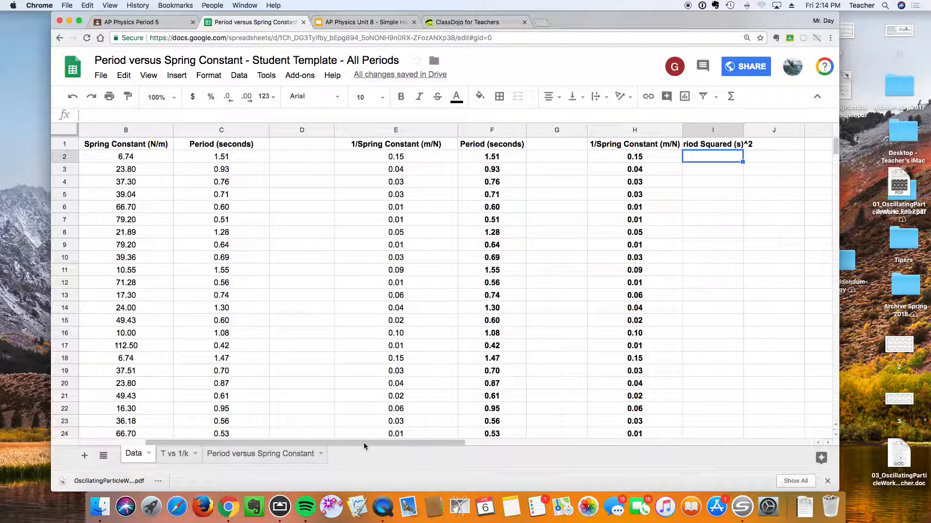
drag(743, 130, 766, 129)
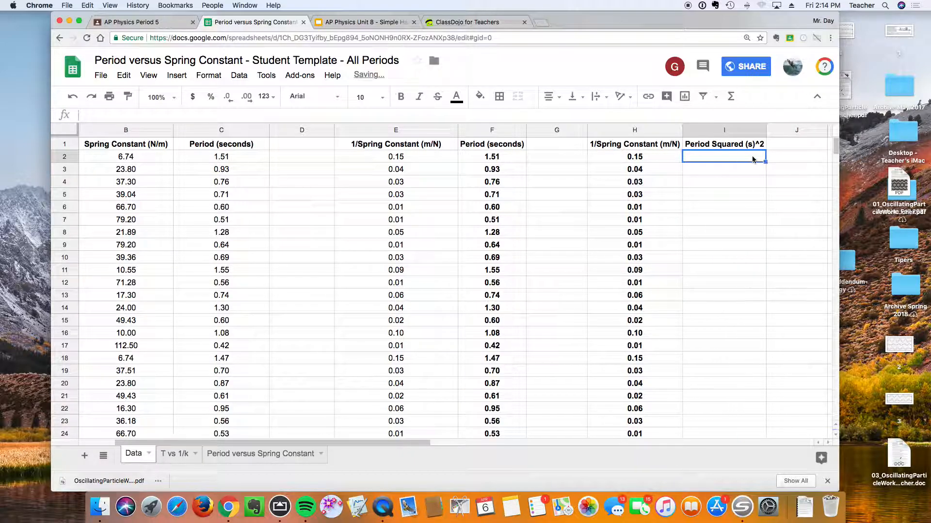
Enter =F2*F2 in cell I2 and fill it down to row 39.
text(=)
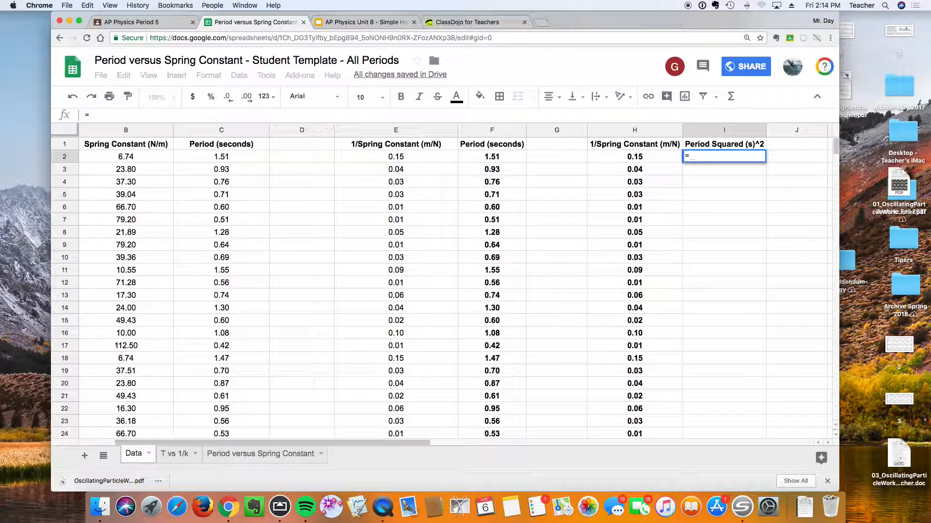
key(Left)
key(Left)
key(Left)
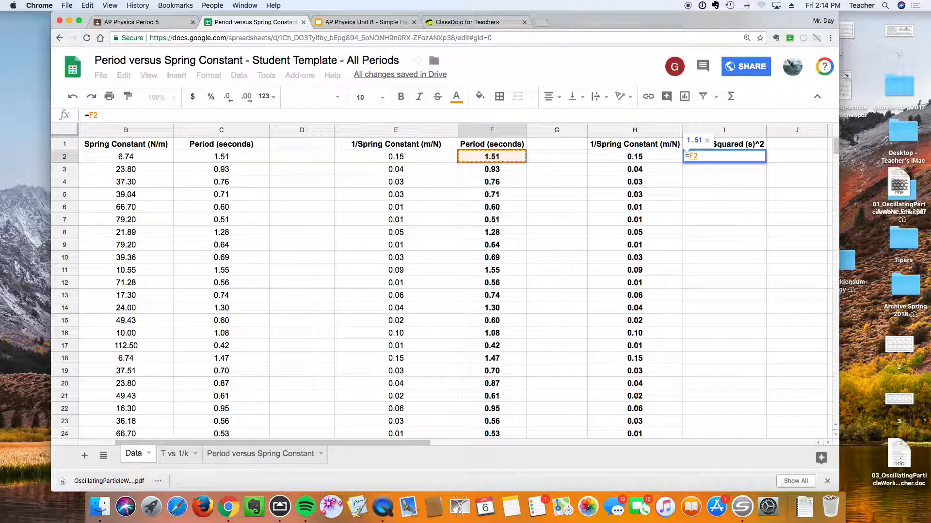
text(*)
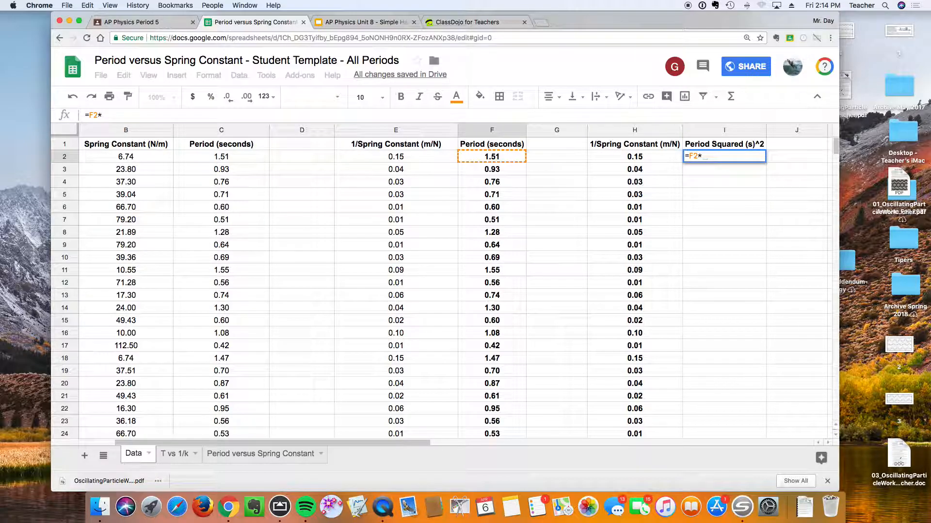
key(Left)
key(Left)
key(Left)
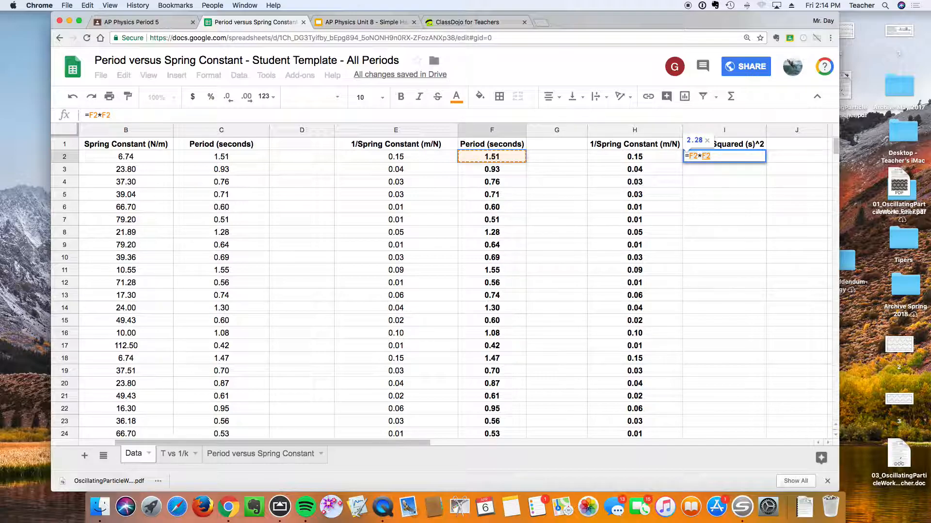
key(Return)
click(749, 158)
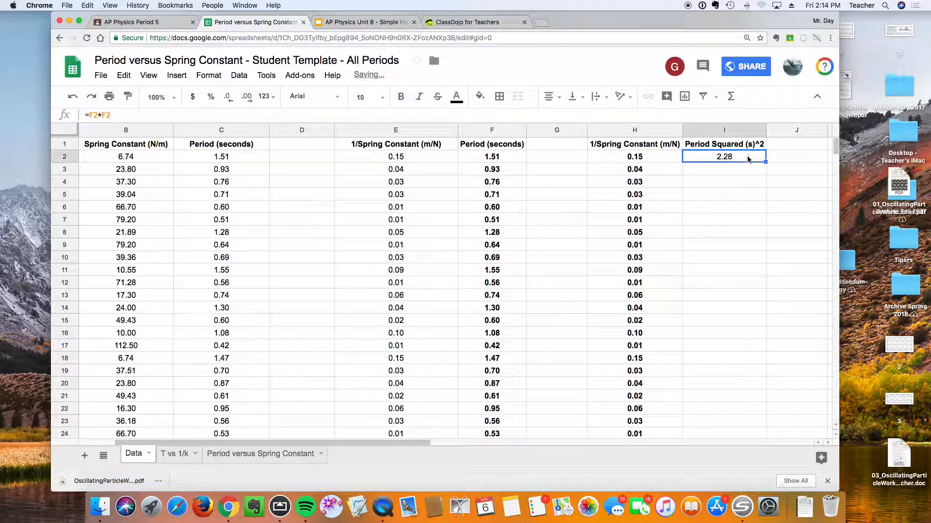
drag(763, 160, 742, 391)
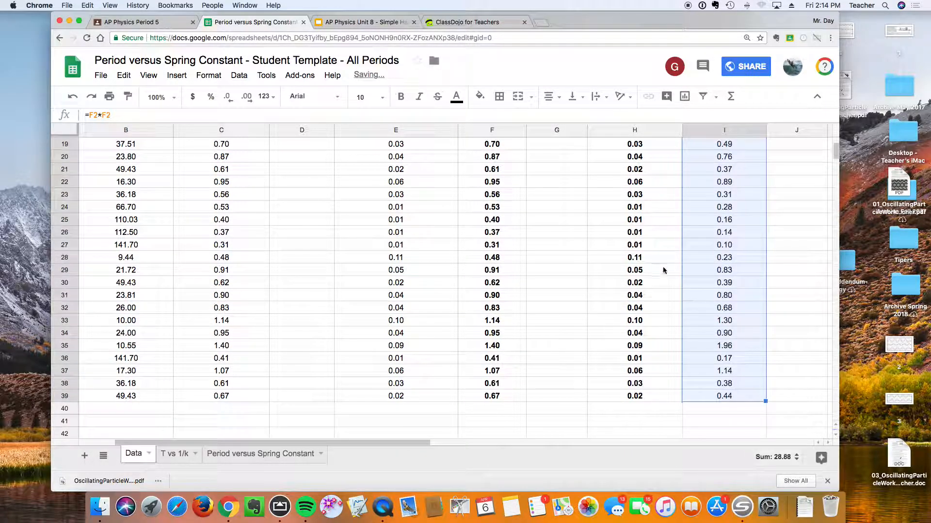
Select H1:I39 and insert a chart from it.
scroll(674, 281, up, 6)
drag(634, 144, 722, 459)
drag(722, 458, 723, 260)
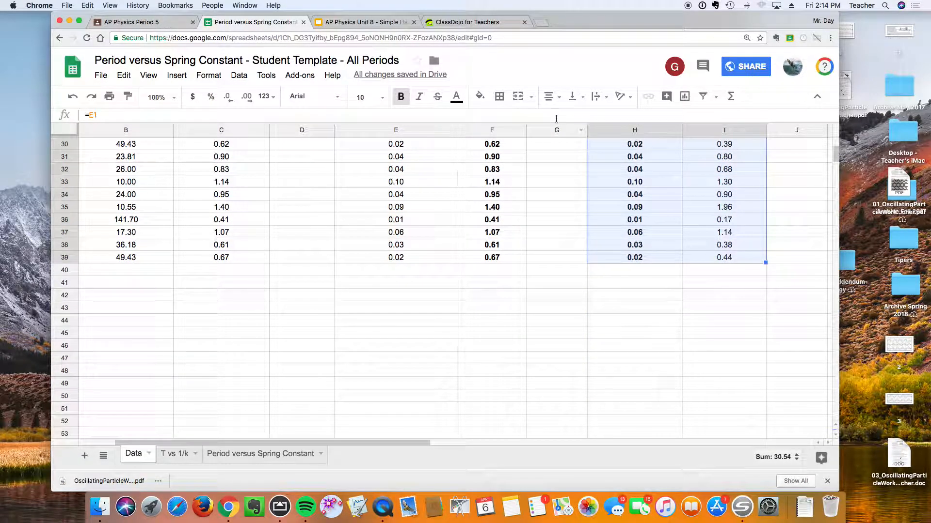
click(684, 96)
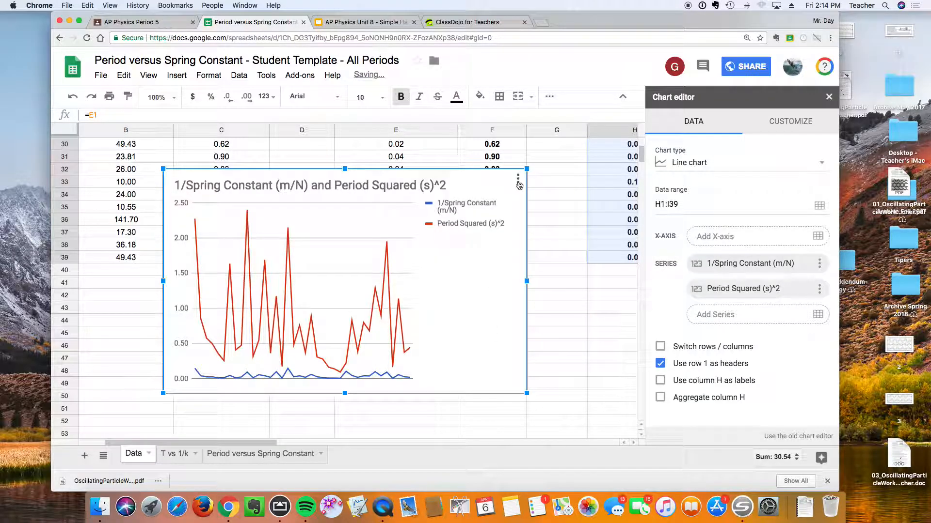
Change the chart type to a scatter chart.
click(672, 165)
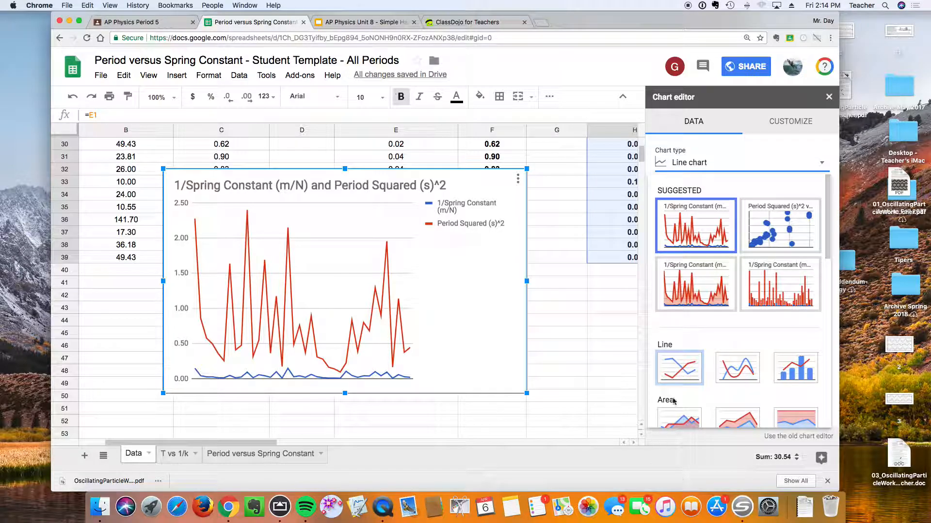
scroll(688, 383, down, 5)
scroll(704, 367, down, 2)
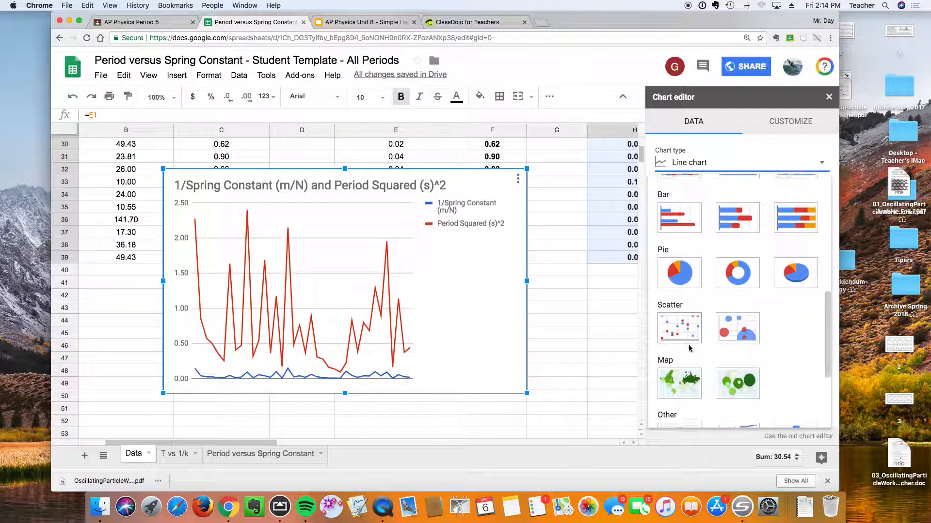
click(680, 319)
Retitle the chart "Period Squared vs 1/spring constant".
click(788, 122)
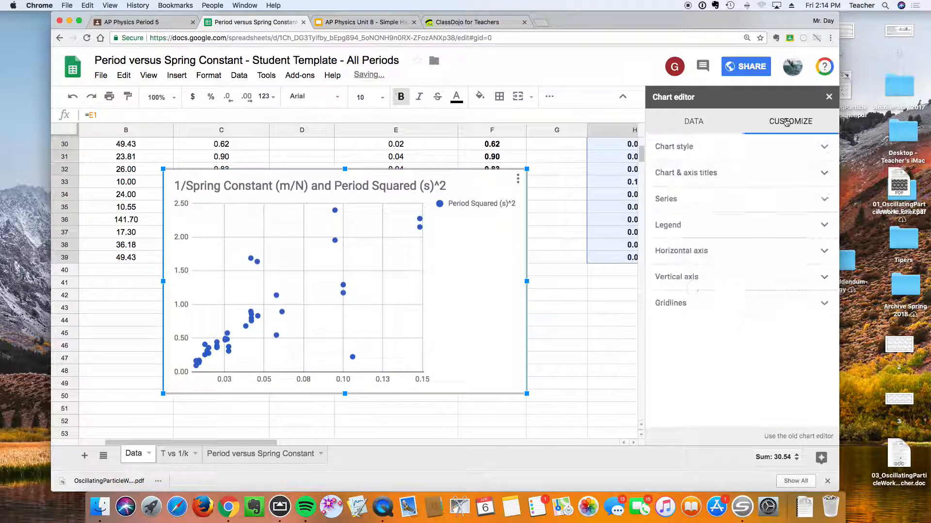
click(681, 147)
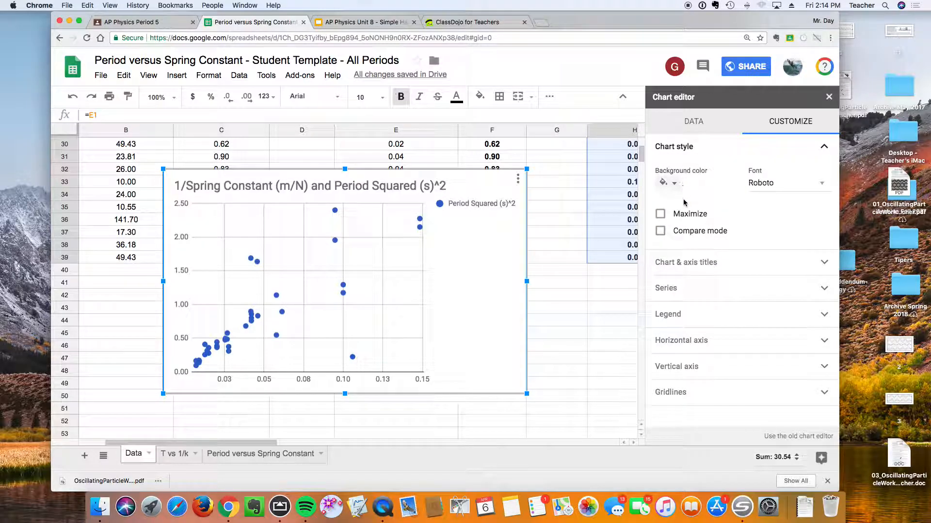
click(691, 262)
click(713, 193)
click(705, 160)
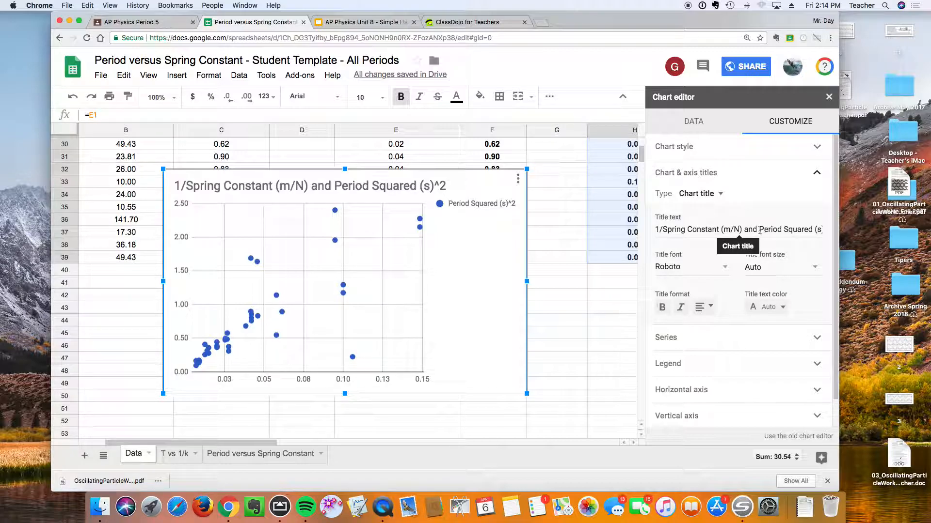
drag(759, 229, 654, 229)
key(BackSpace)
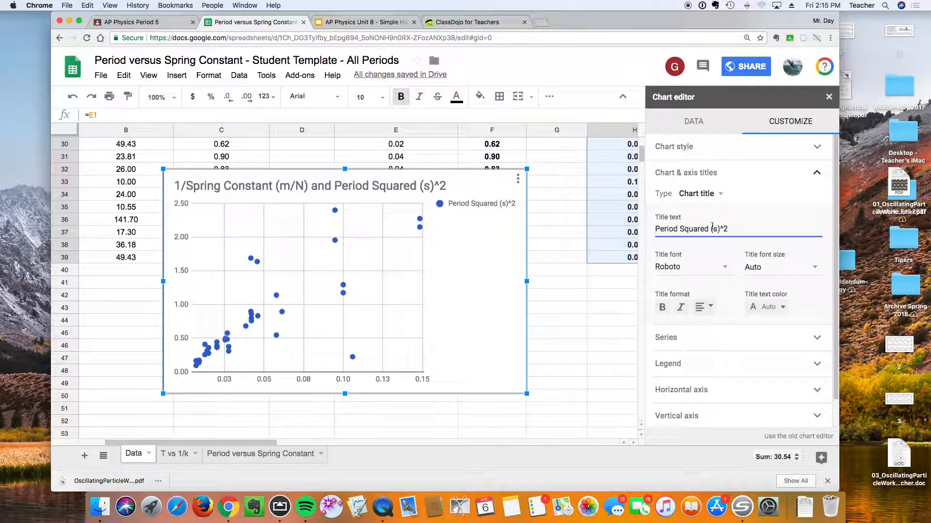
click(739, 232)
key(BackSpace)
key(BackSpace)
key(BackSpace)
key(BackSpace)
key(BackSpace)
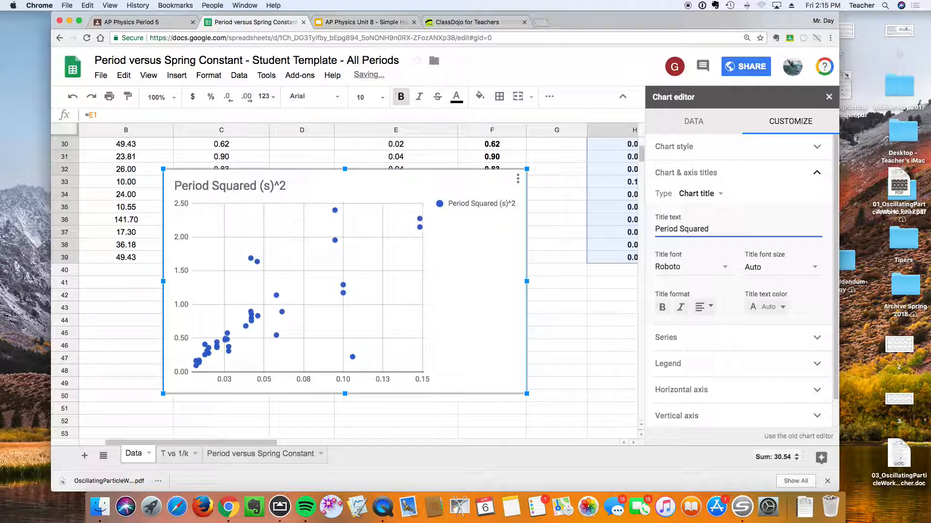
text(vs 1 / sp)
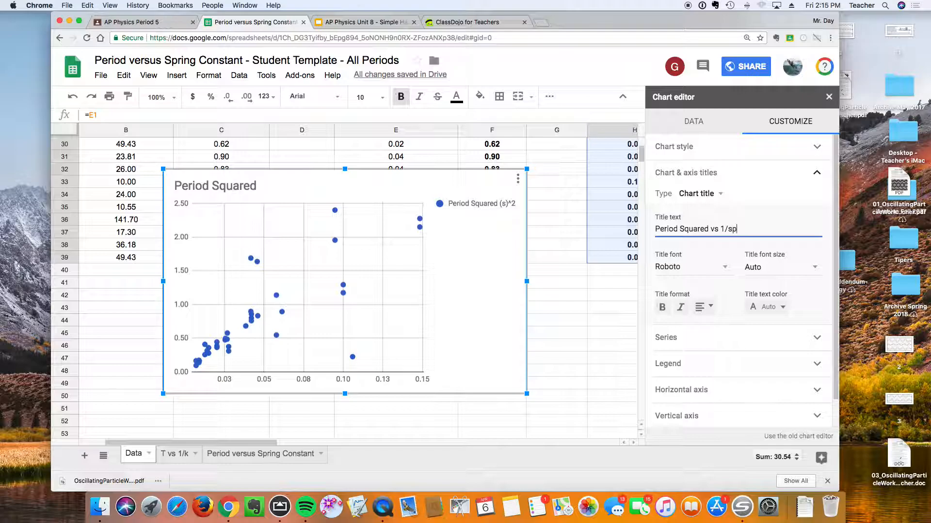
text(ring constant)
Set the horizontal axis title to "1/k (m/N)".
click(718, 199)
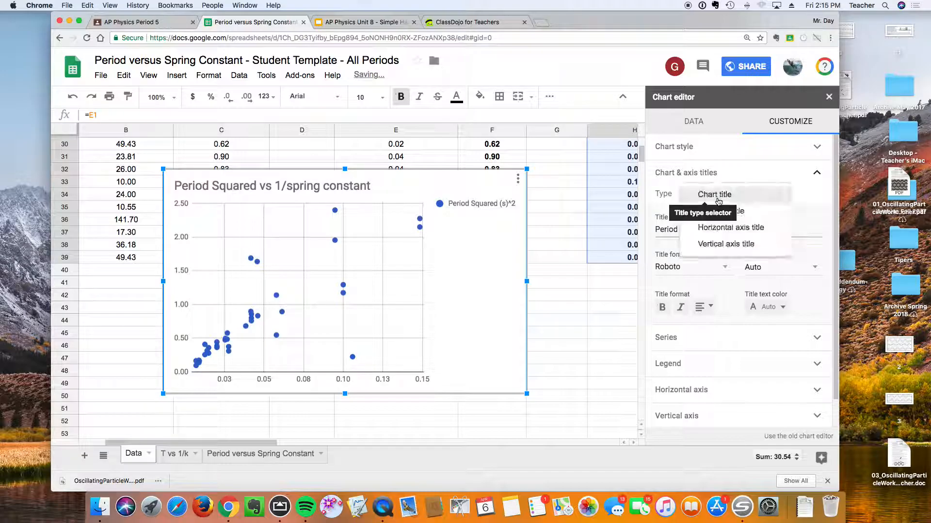
click(723, 229)
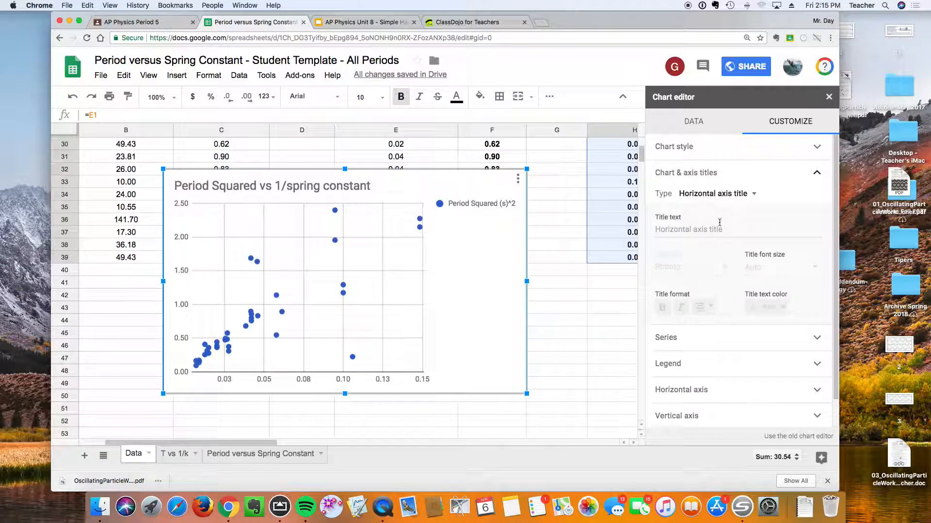
click(682, 229)
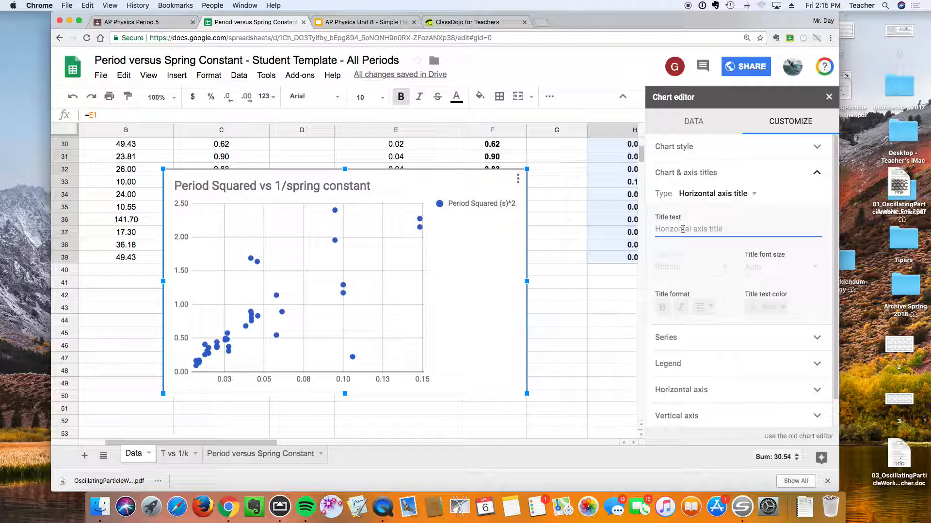
text(1/k)
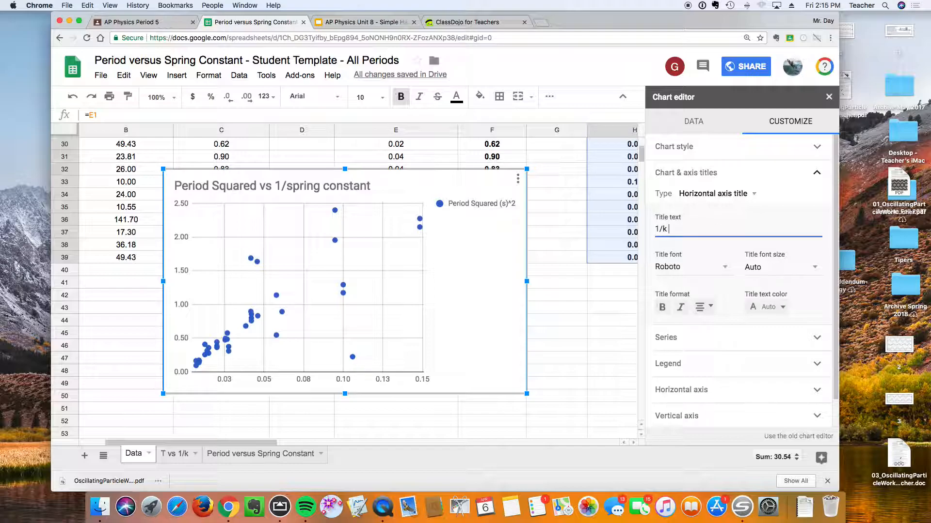
text( ()
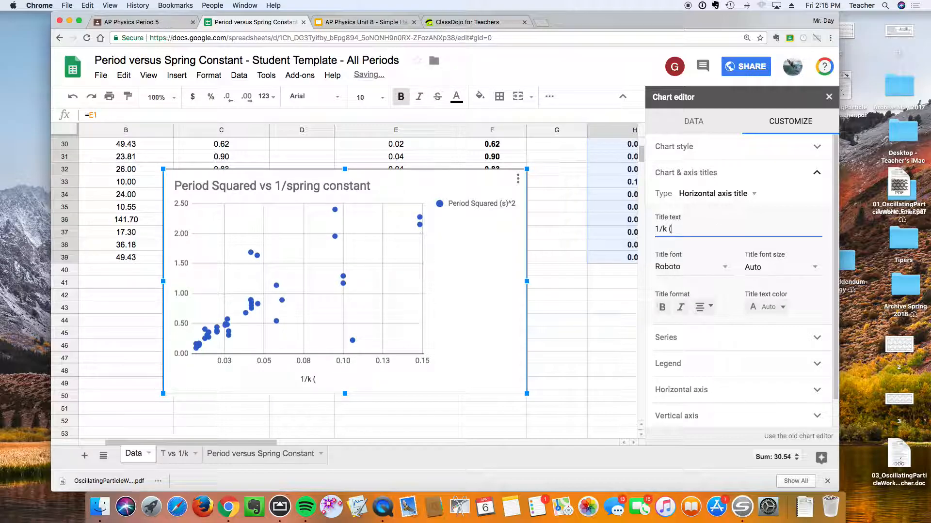
text(m/N))
Set the vertical axis title to "T^2 (s)^2" and close the chart editor.
click(740, 194)
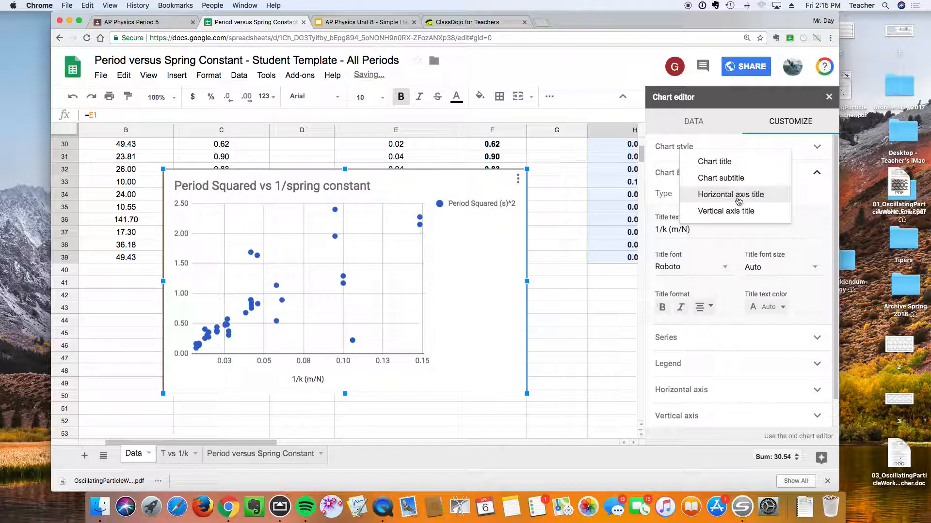
click(736, 210)
click(700, 232)
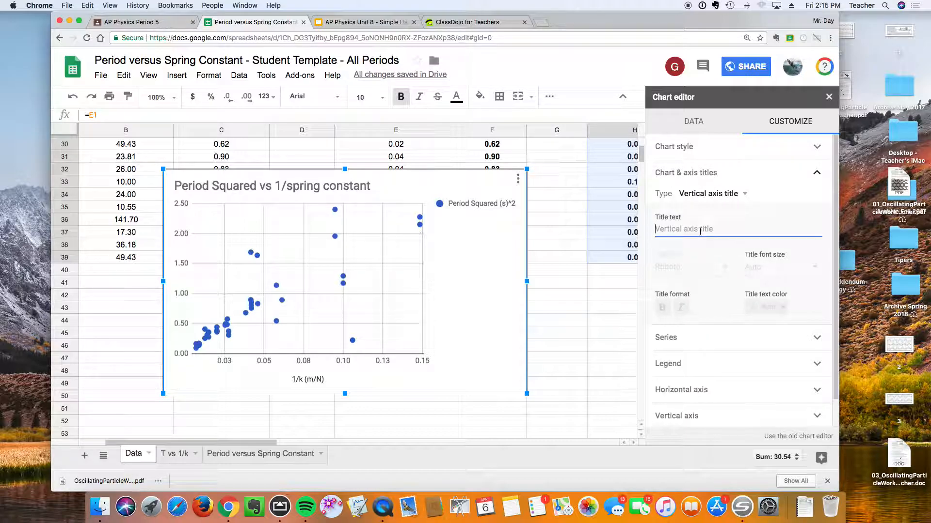
text(T^2)
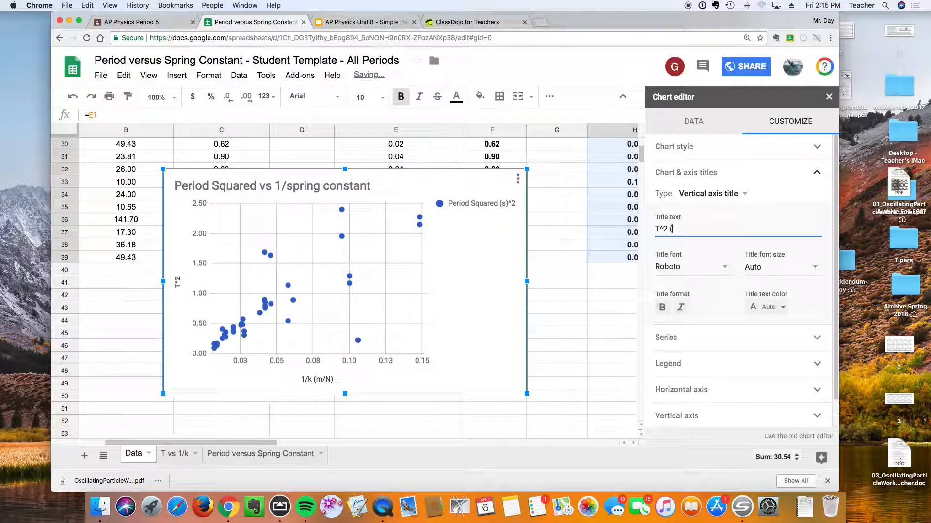
text( (s)^2)
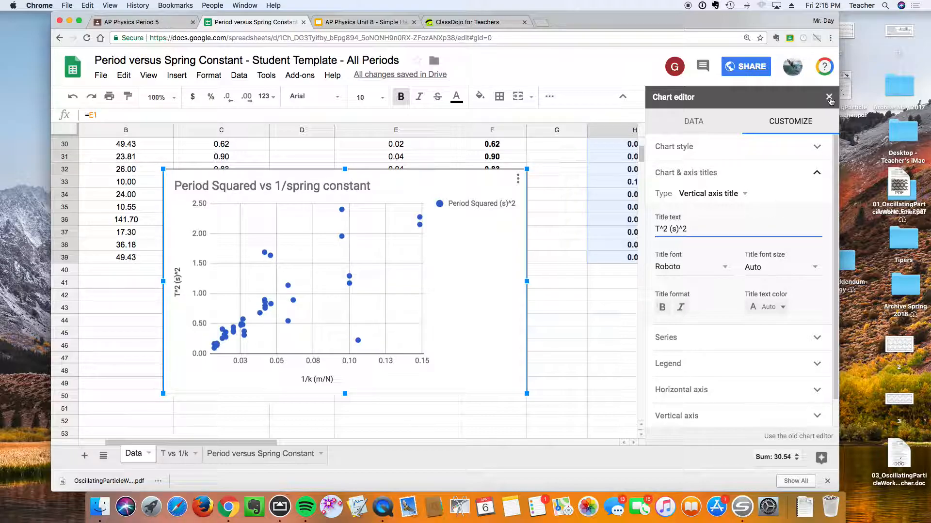
scroll(722, 276, down, 2)
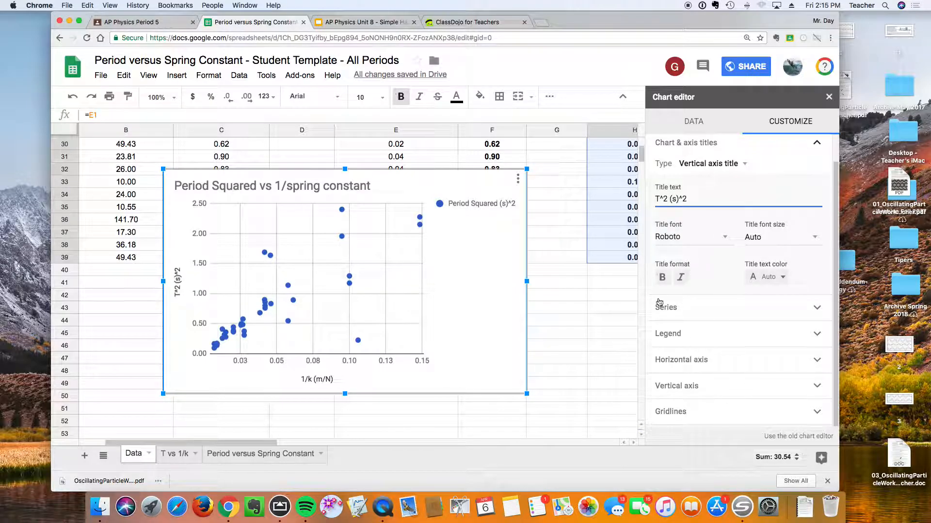
click(829, 97)
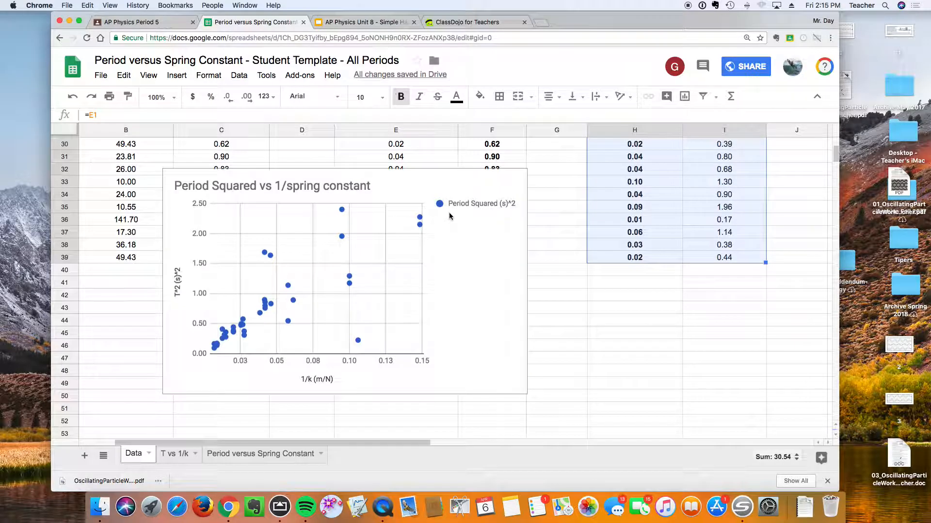
Move the chart to its own sheet.
click(459, 264)
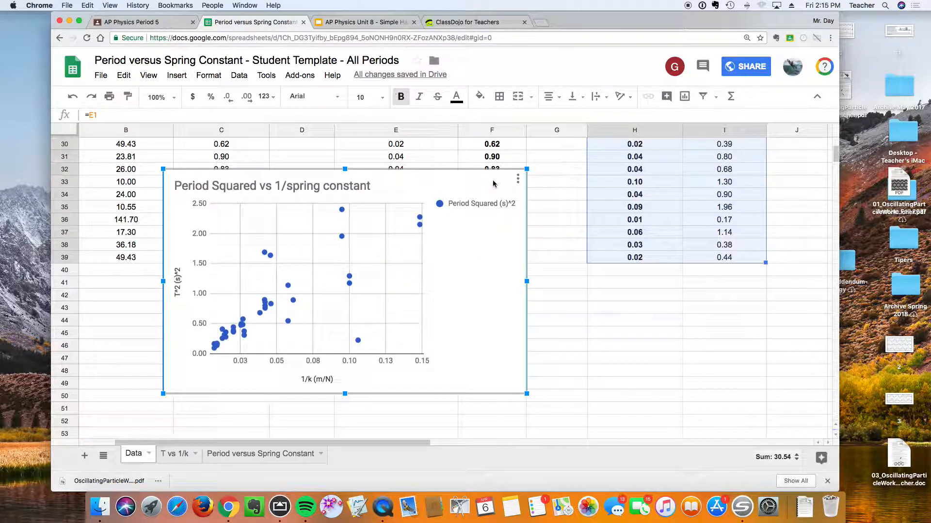
click(517, 180)
click(507, 280)
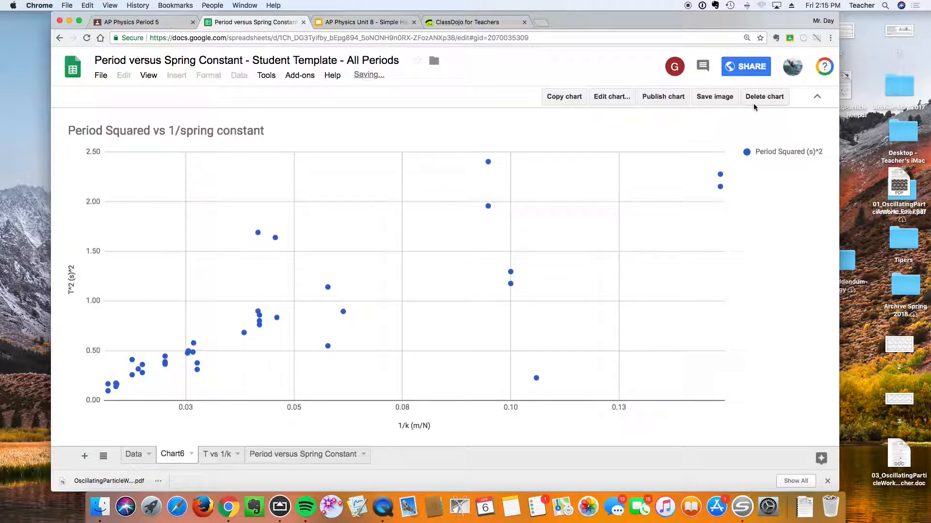
Reopen the chart editor and place the legend inside the chart.
click(591, 99)
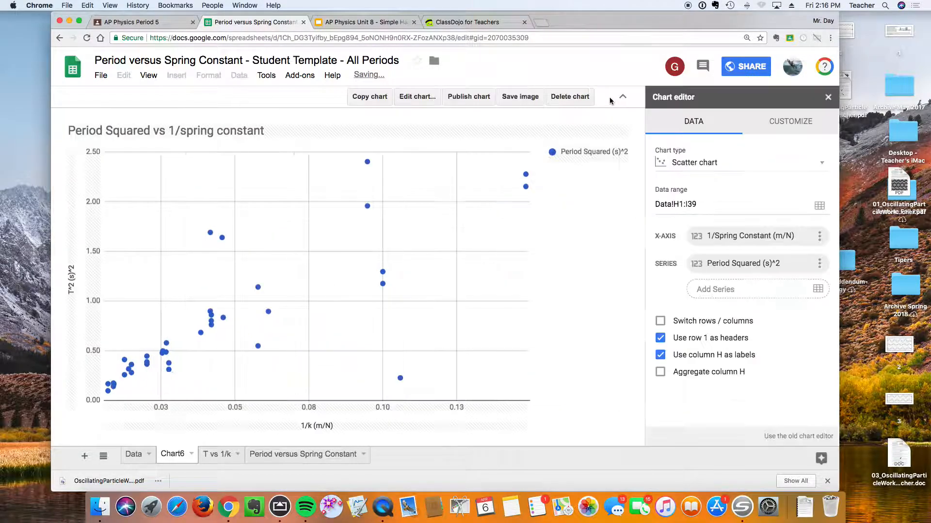
click(778, 127)
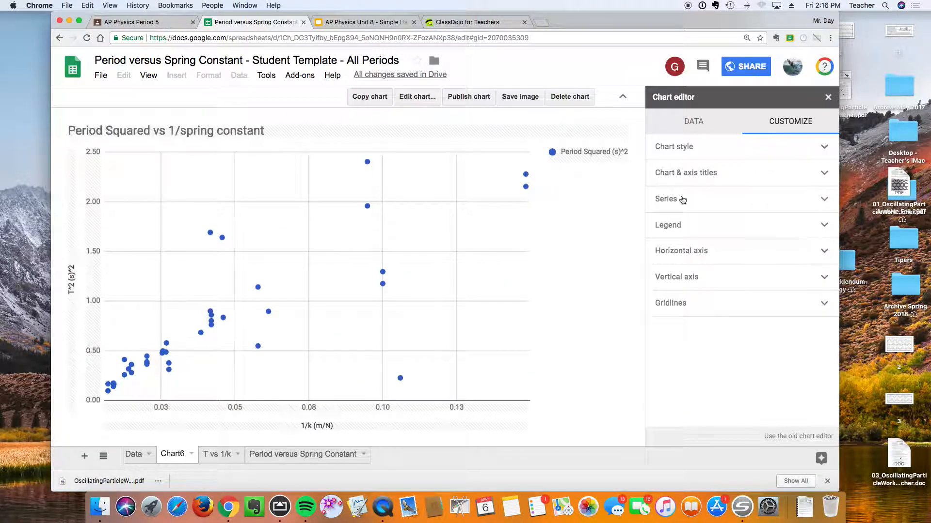
click(671, 228)
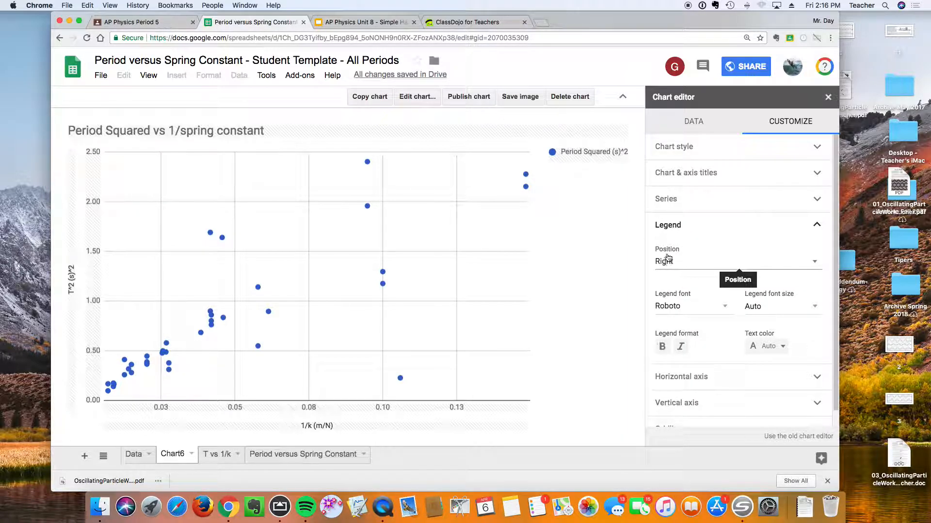
click(669, 262)
click(675, 269)
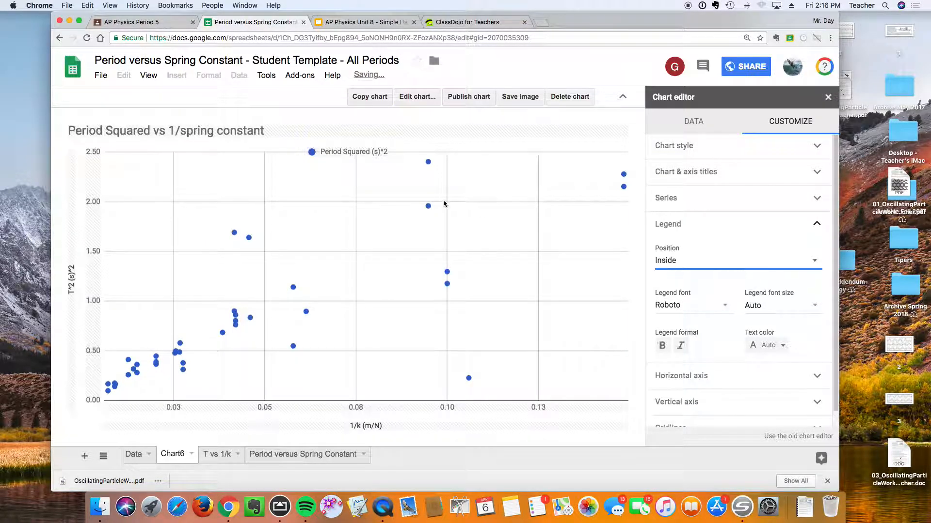
Add a trendline to the Period Squared series labelled with its equation.
scroll(717, 277, down, 1)
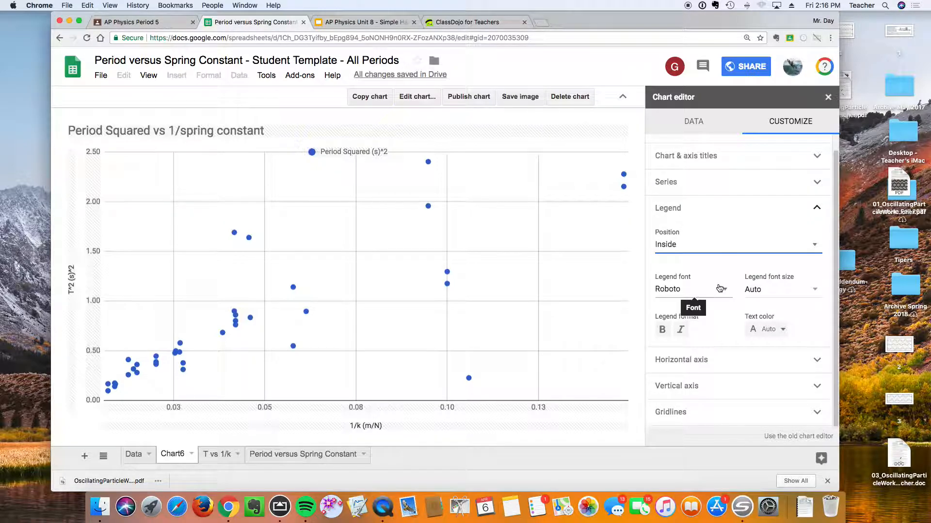
click(675, 189)
click(659, 341)
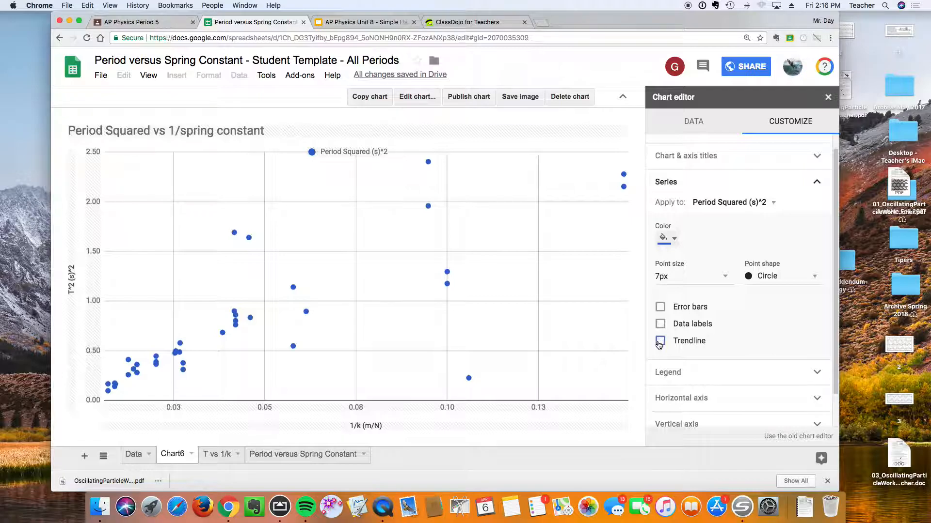
scroll(693, 345, down, 5)
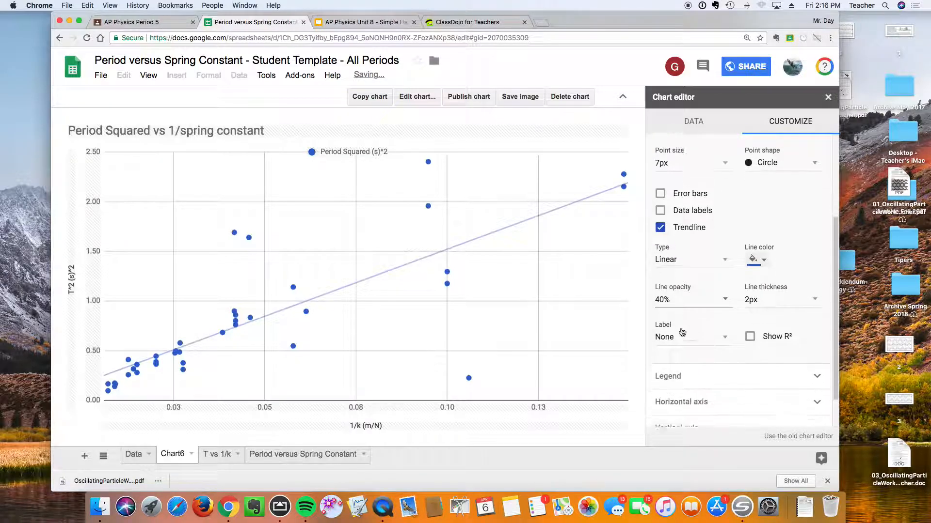
click(691, 315)
click(689, 337)
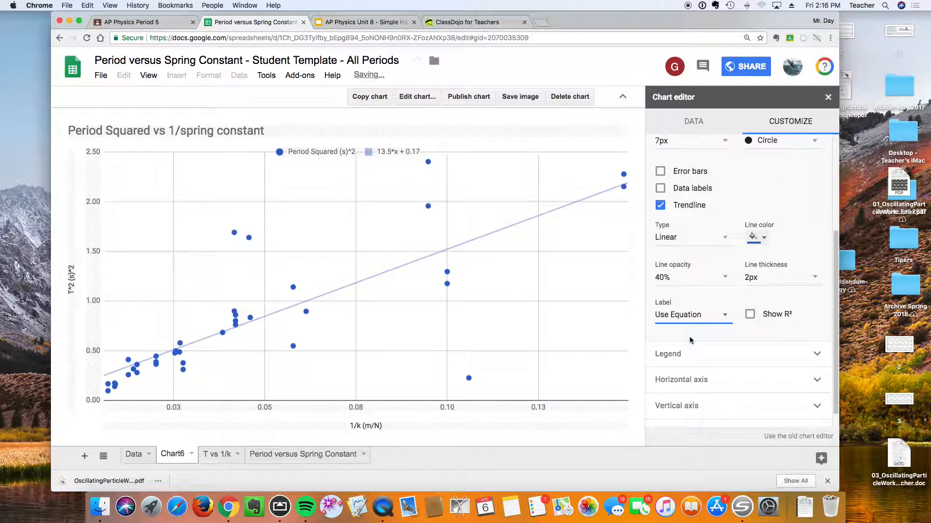